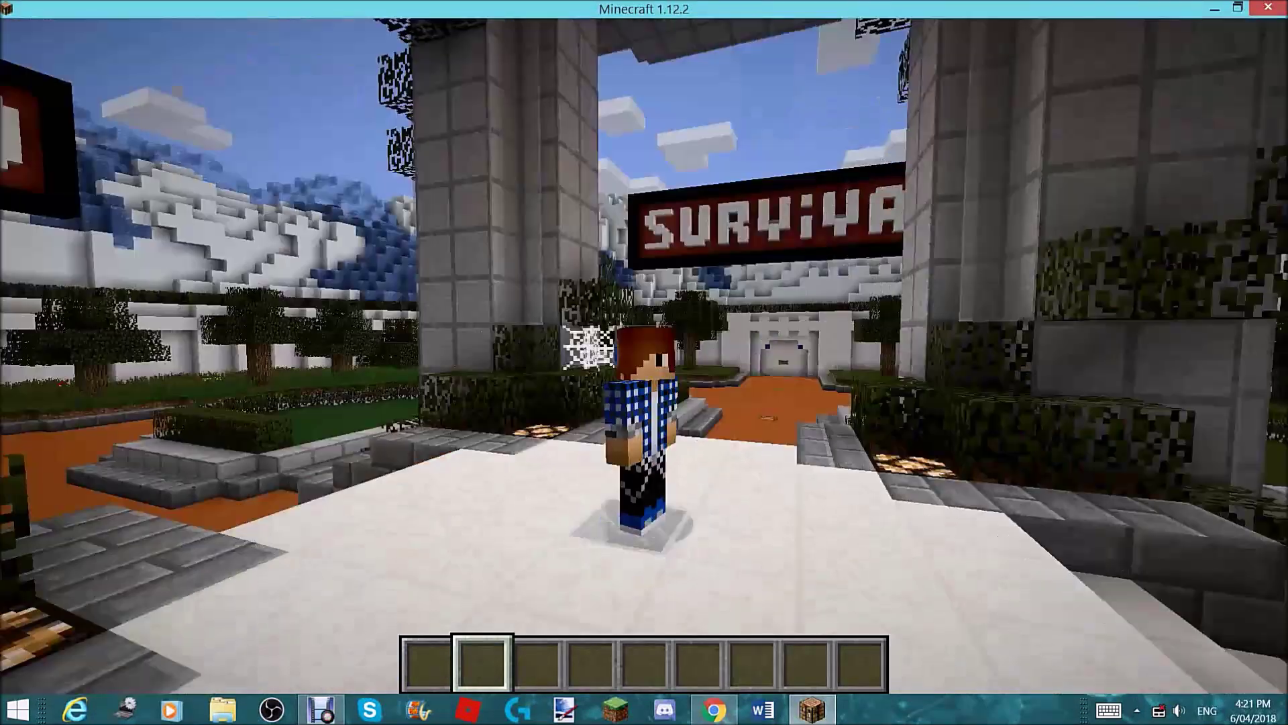
# Return the camera to first-person view facing the lobby's INFO sign
pyautogui.press('F5')
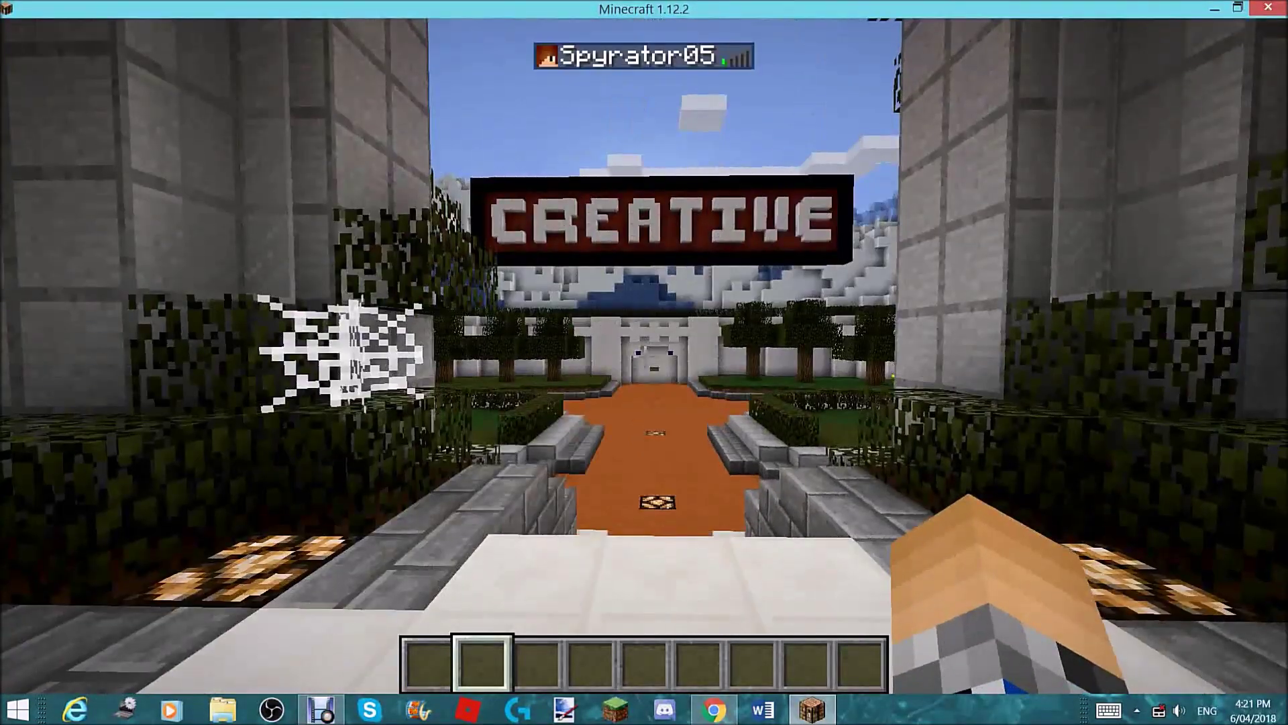
pyautogui.write('/')
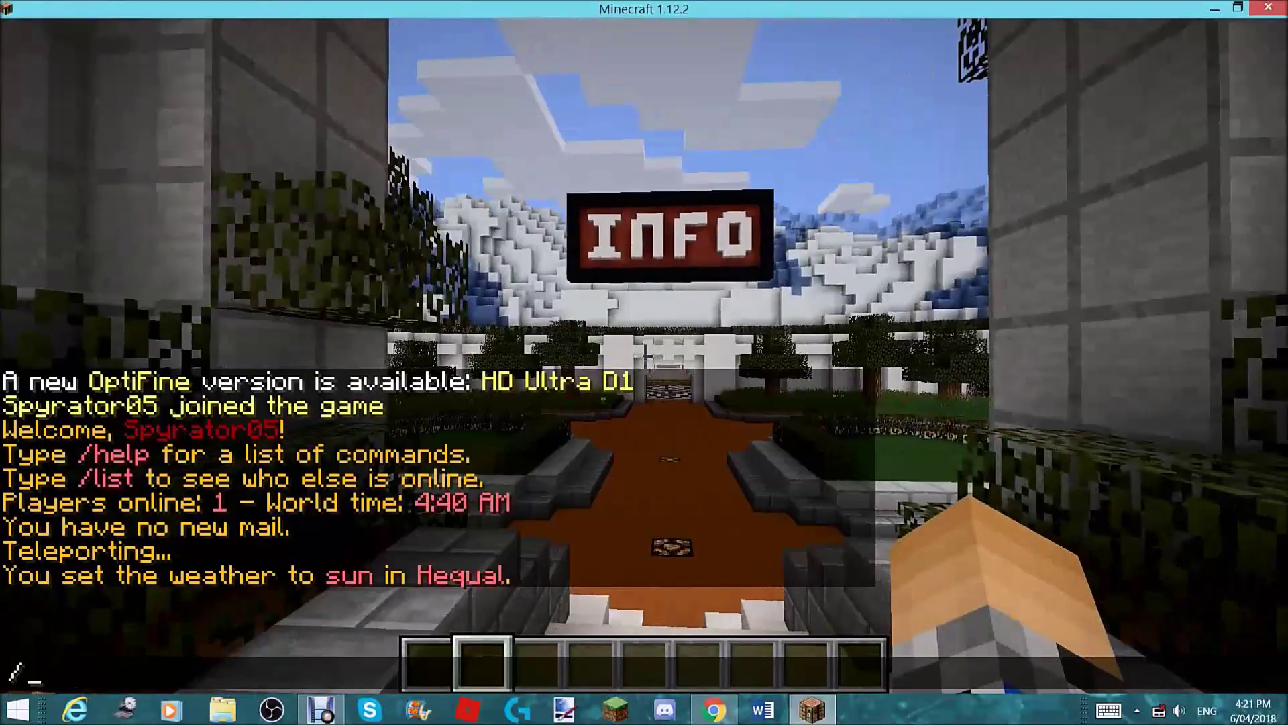
pyautogui.write('pr set')
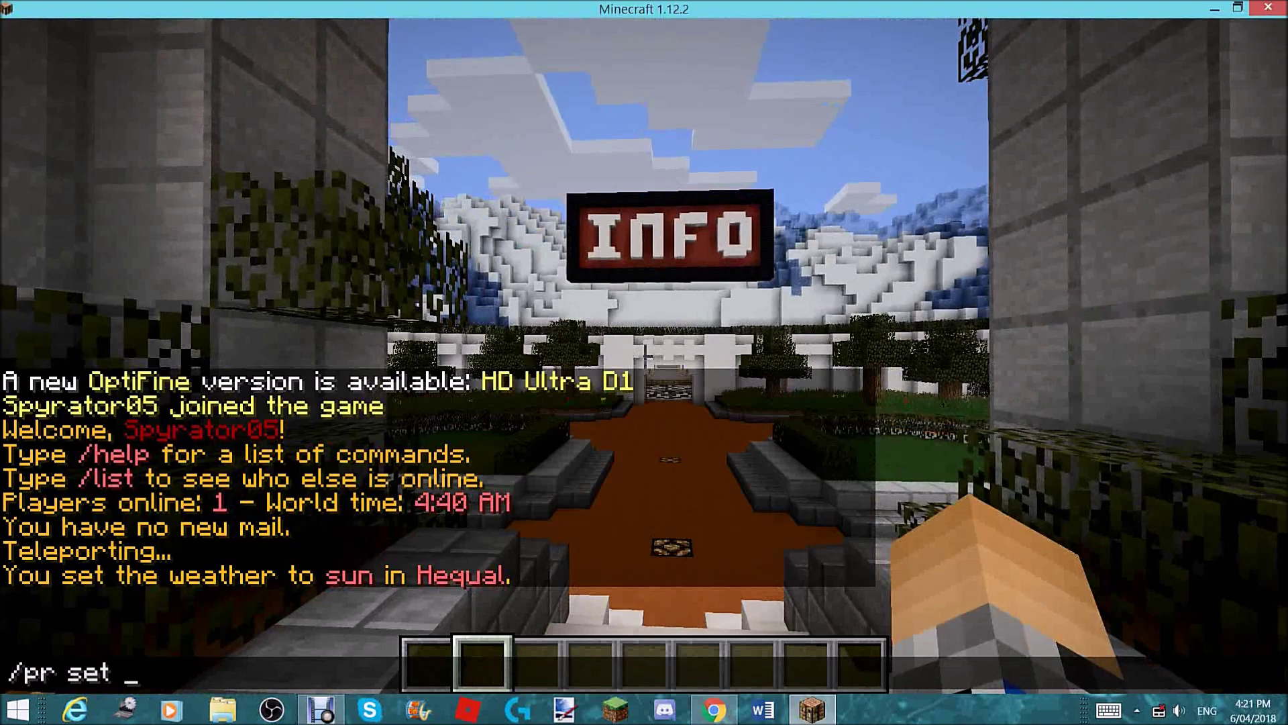
pyautogui.write(' Sp')
# Give the player the YouTube rank with /pr set, then post a test chat message
pyautogui.press('Tab')
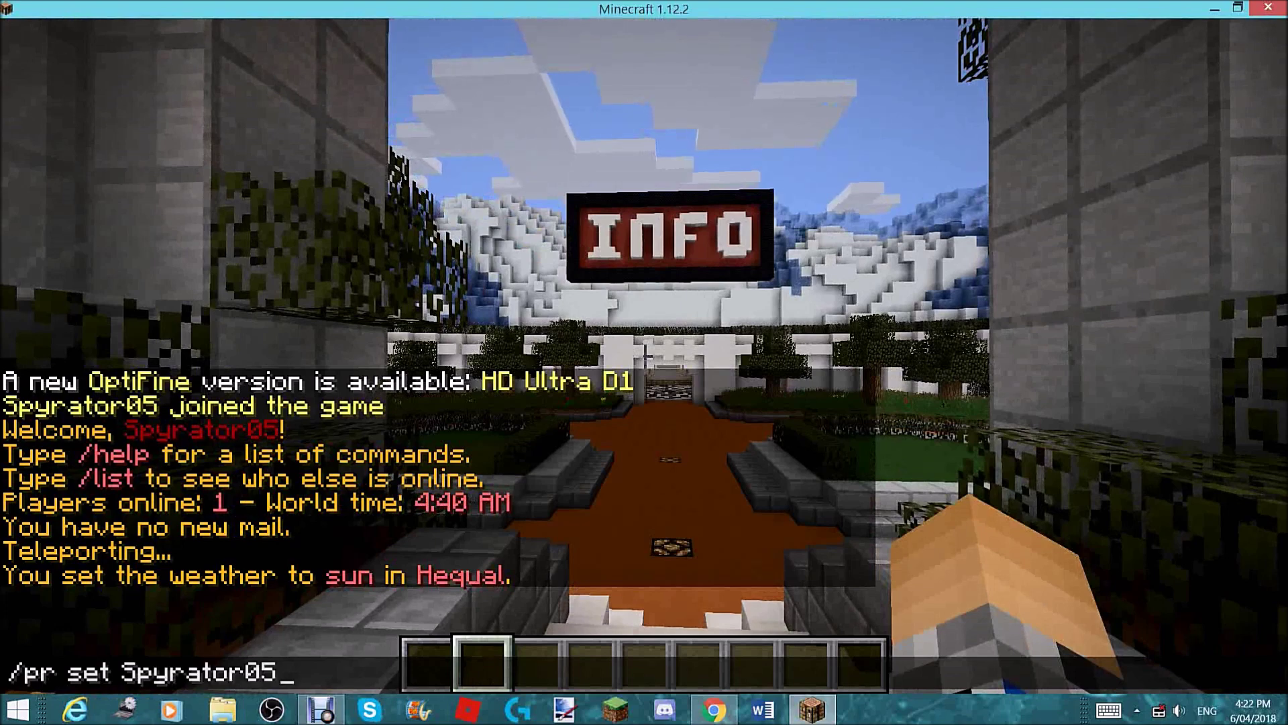
pyautogui.write(' YouT')
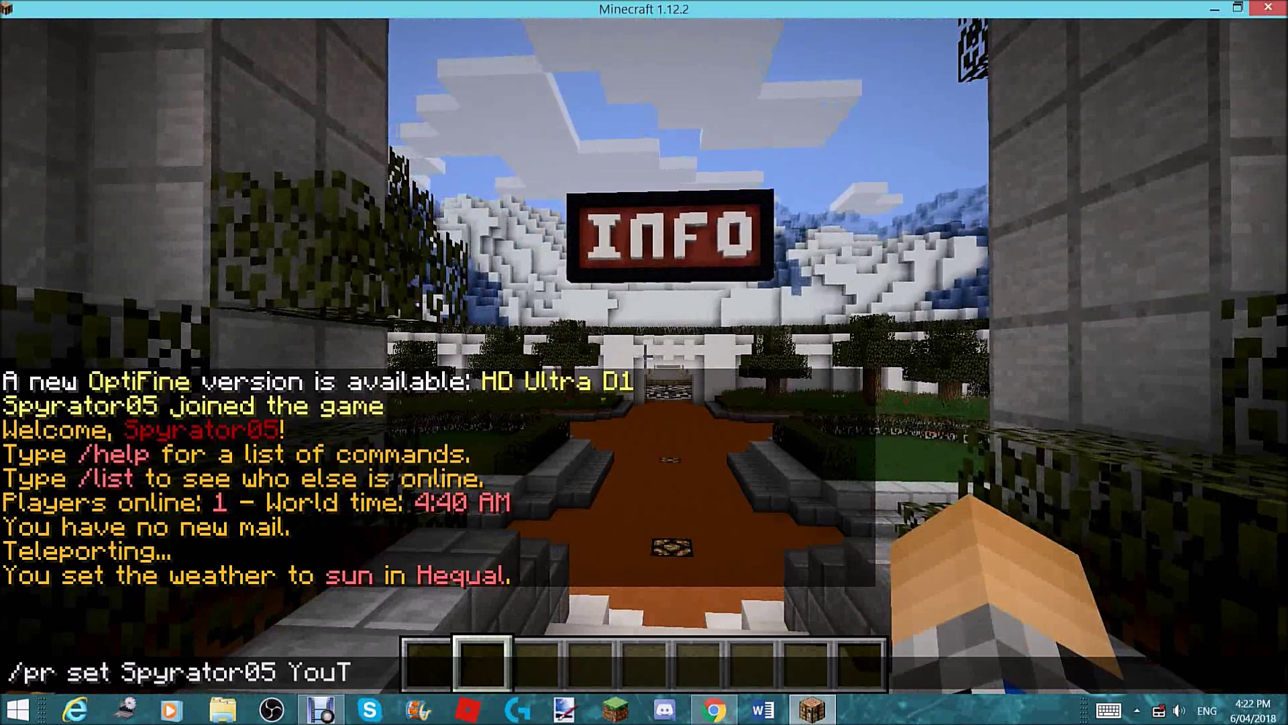
pyautogui.write('ube')
pyautogui.press('Return')
pyautogui.press('w')
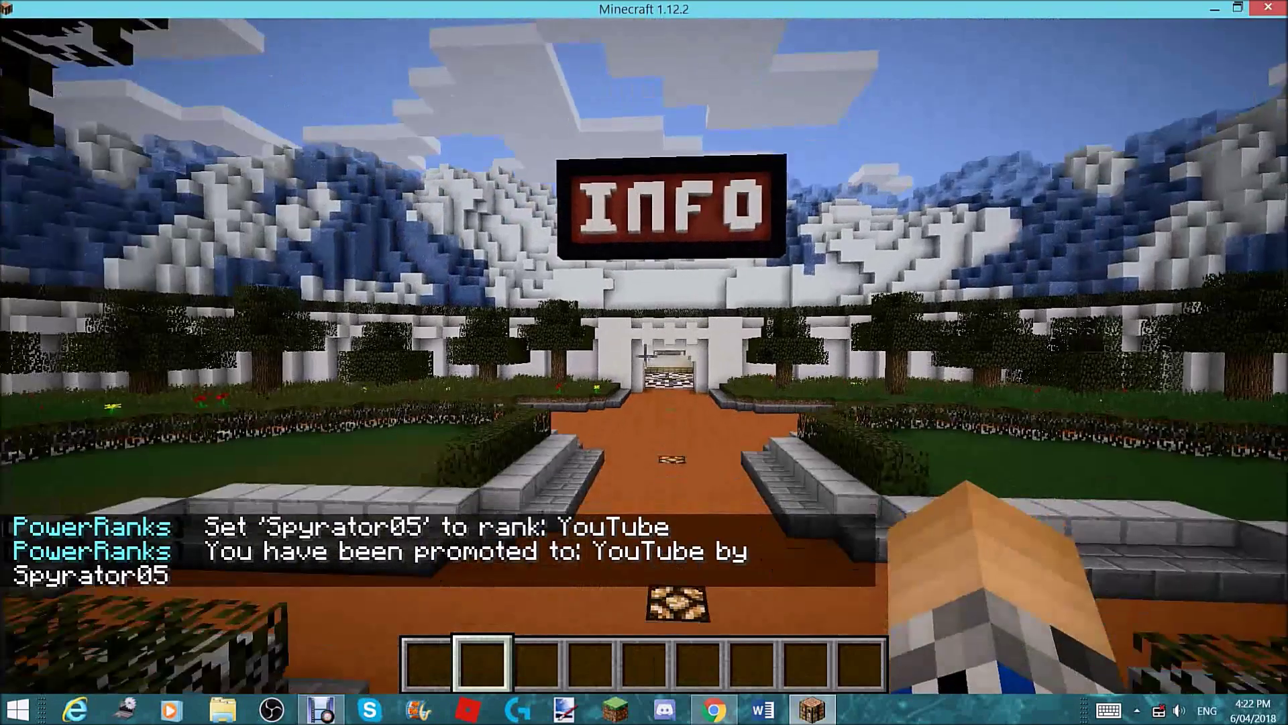
pyautogui.press('t')
pyautogui.press('Escape')
pyautogui.press('s')
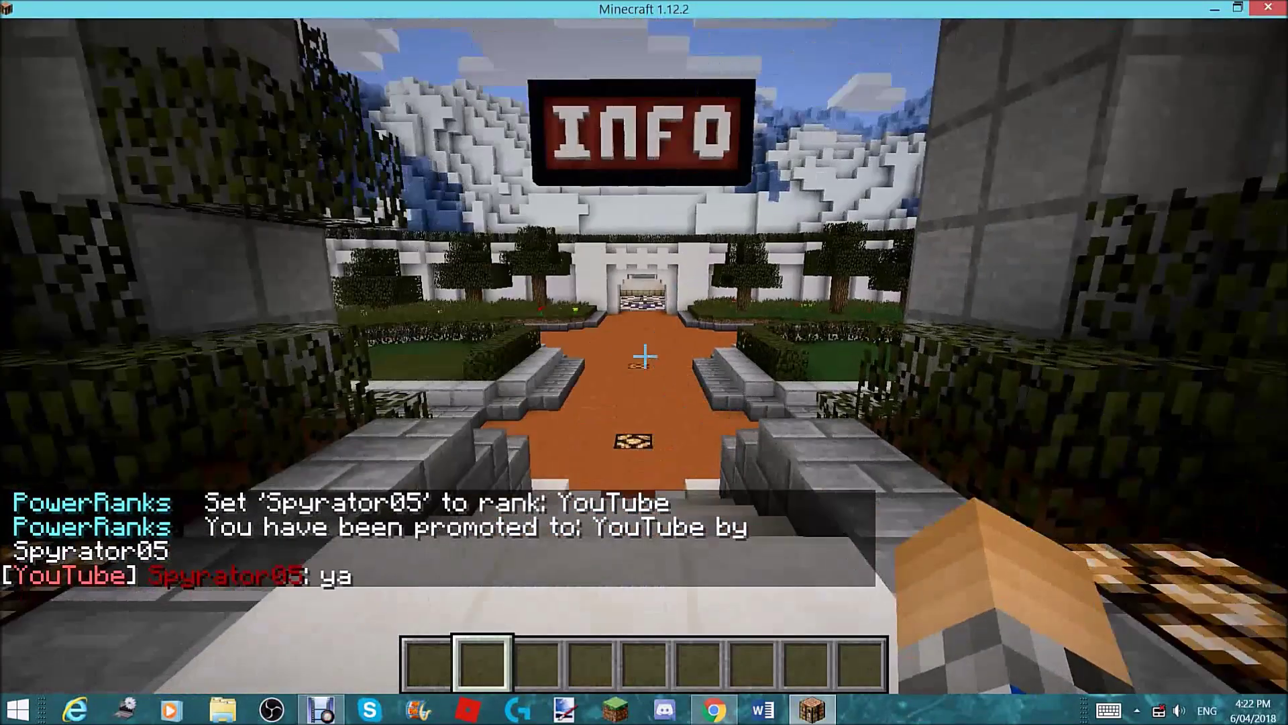
pyautogui.write('/pr set ')
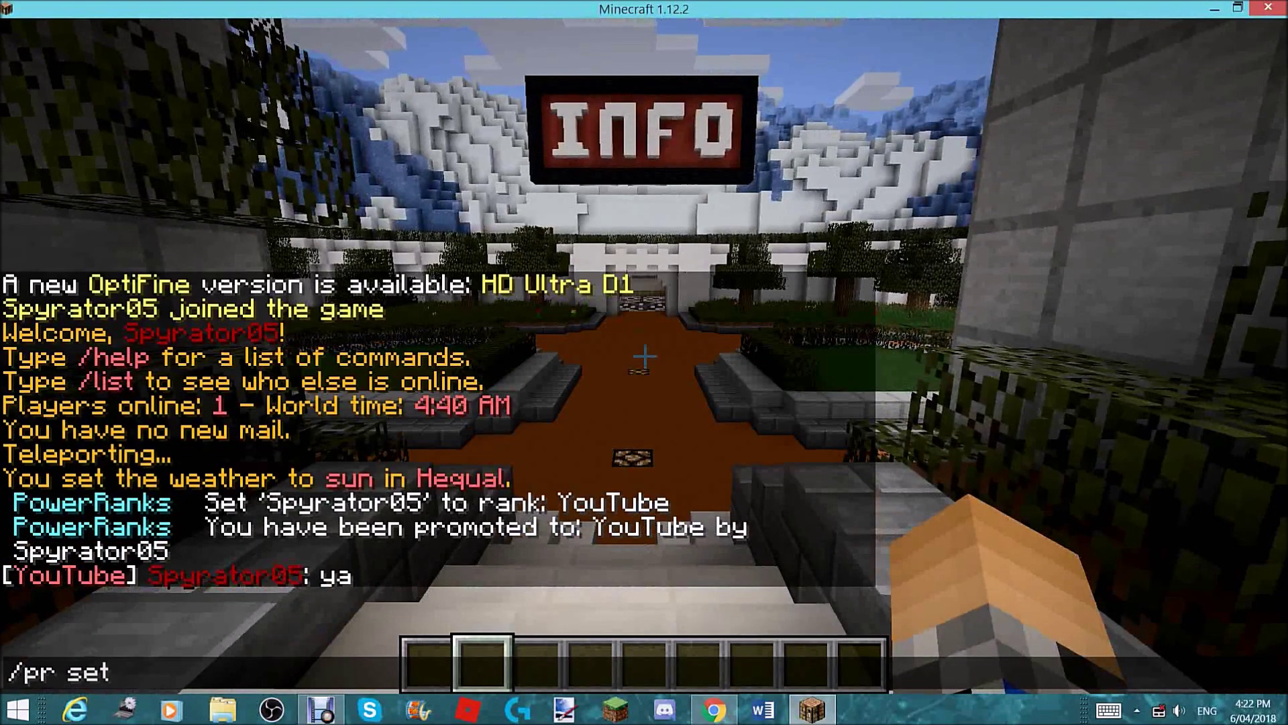
pyautogui.write('Sta')
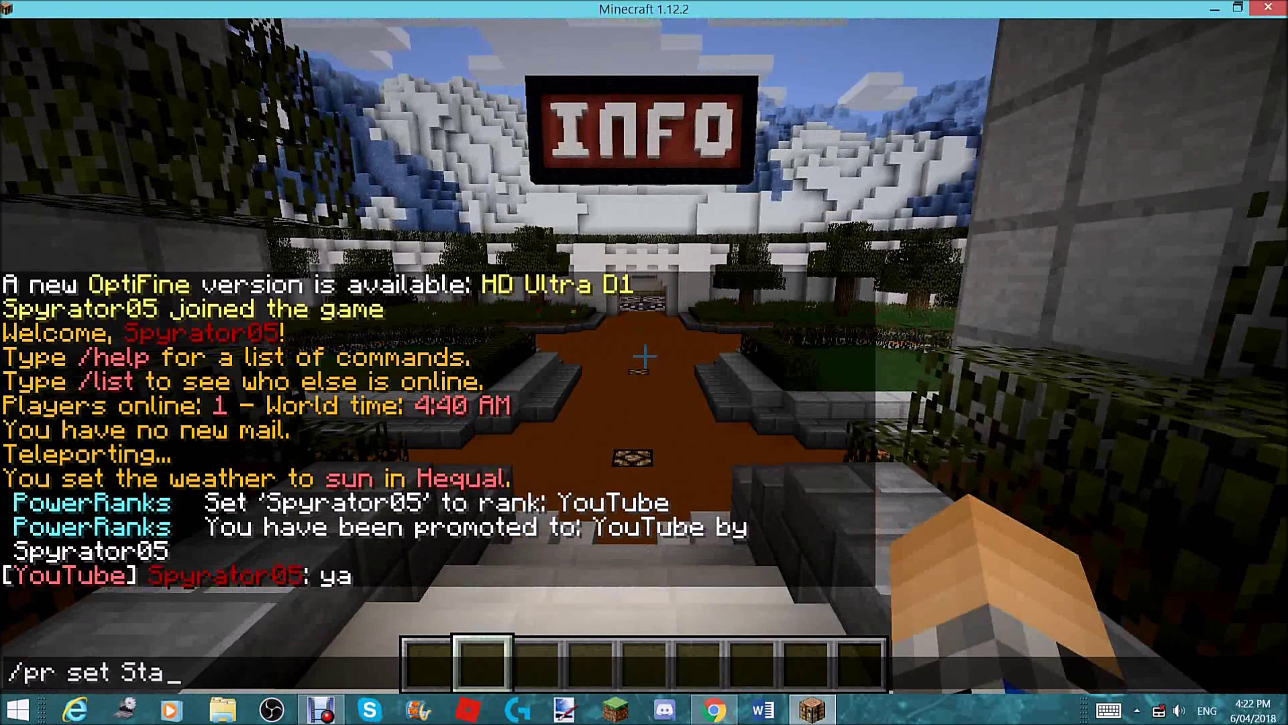
pyautogui.write('ff')
# After a rejected /pr set Staff, assign the Trainee rank and post a test message
pyautogui.press('Return')
pyautogui.press('w')
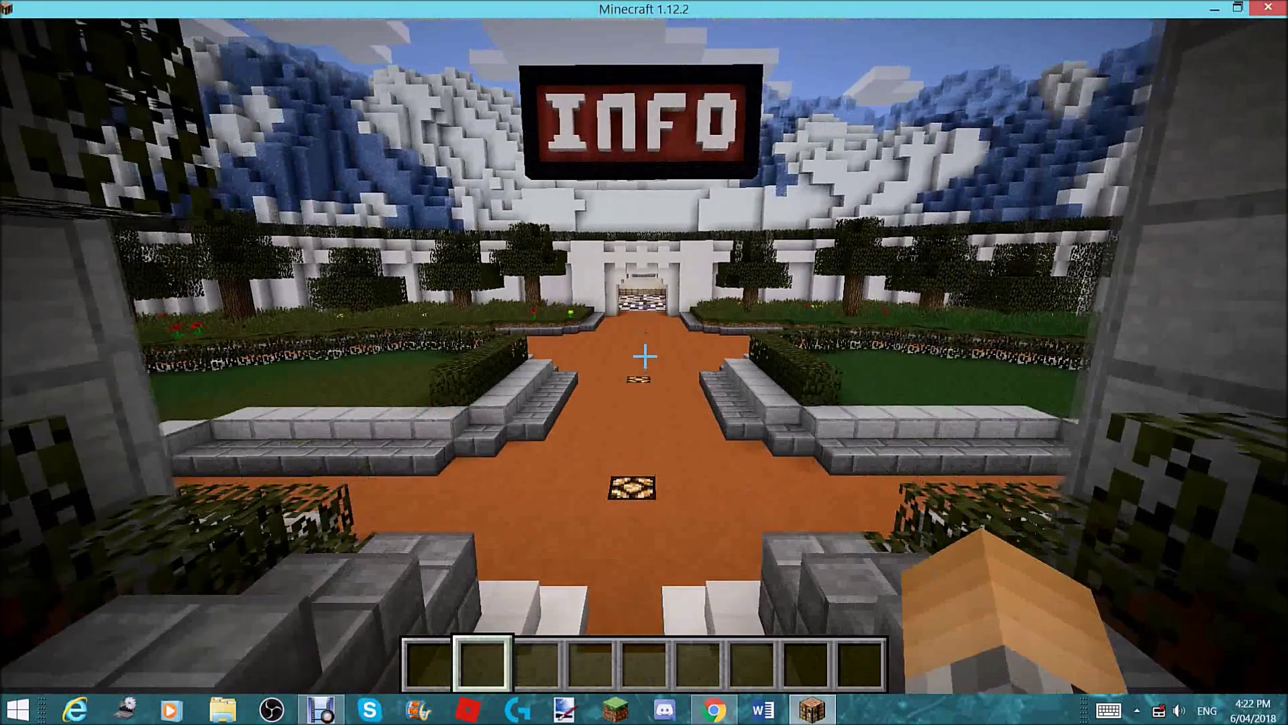
pyautogui.write('/')
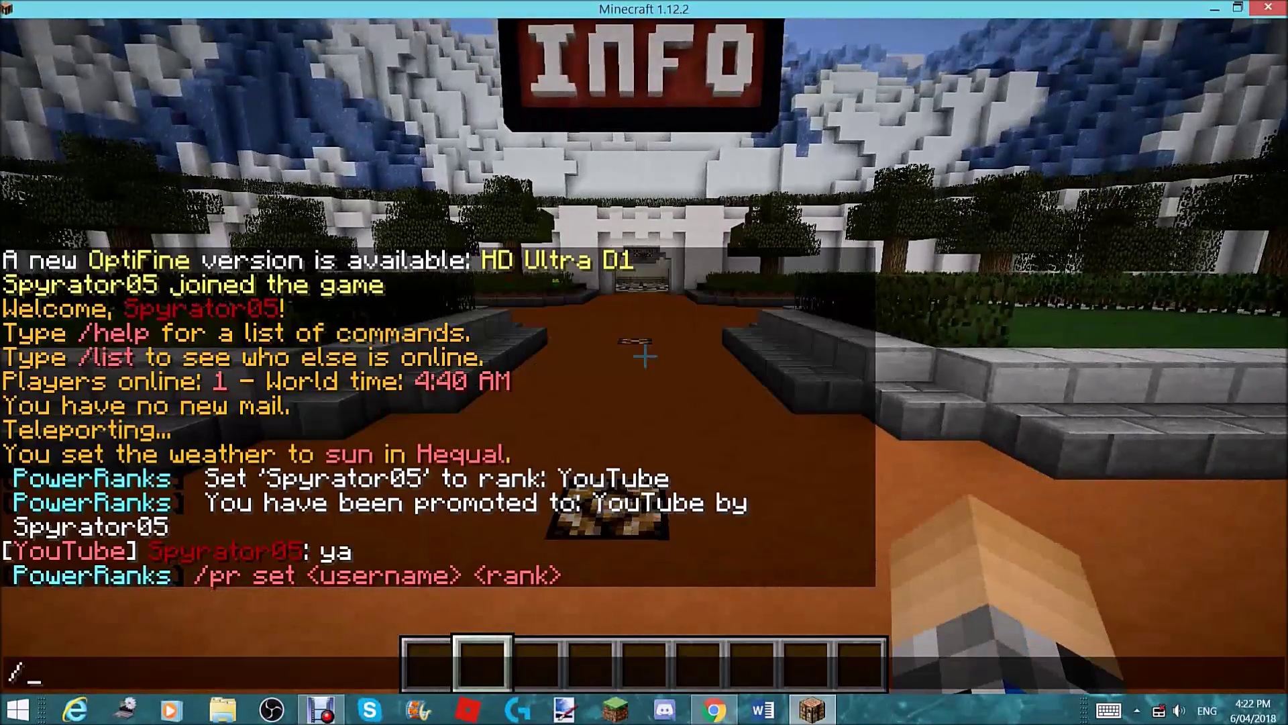
pyautogui.write('pr set s')
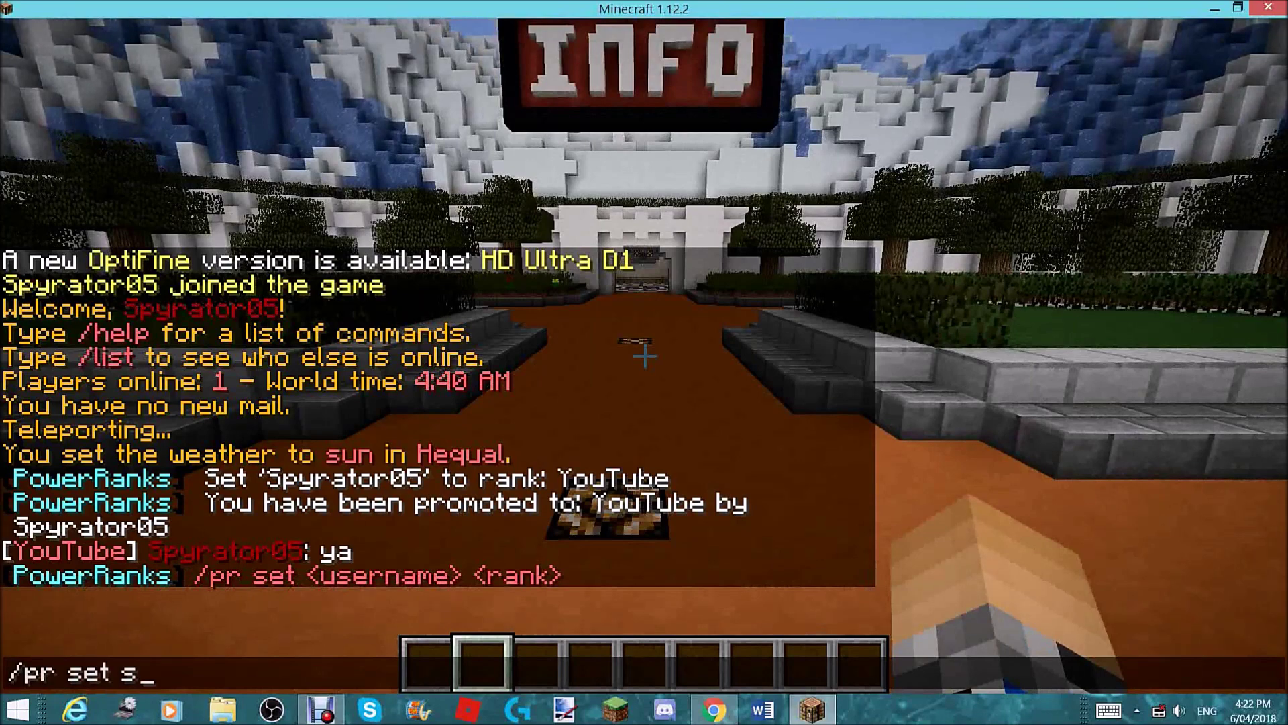
pyautogui.press('Tab')
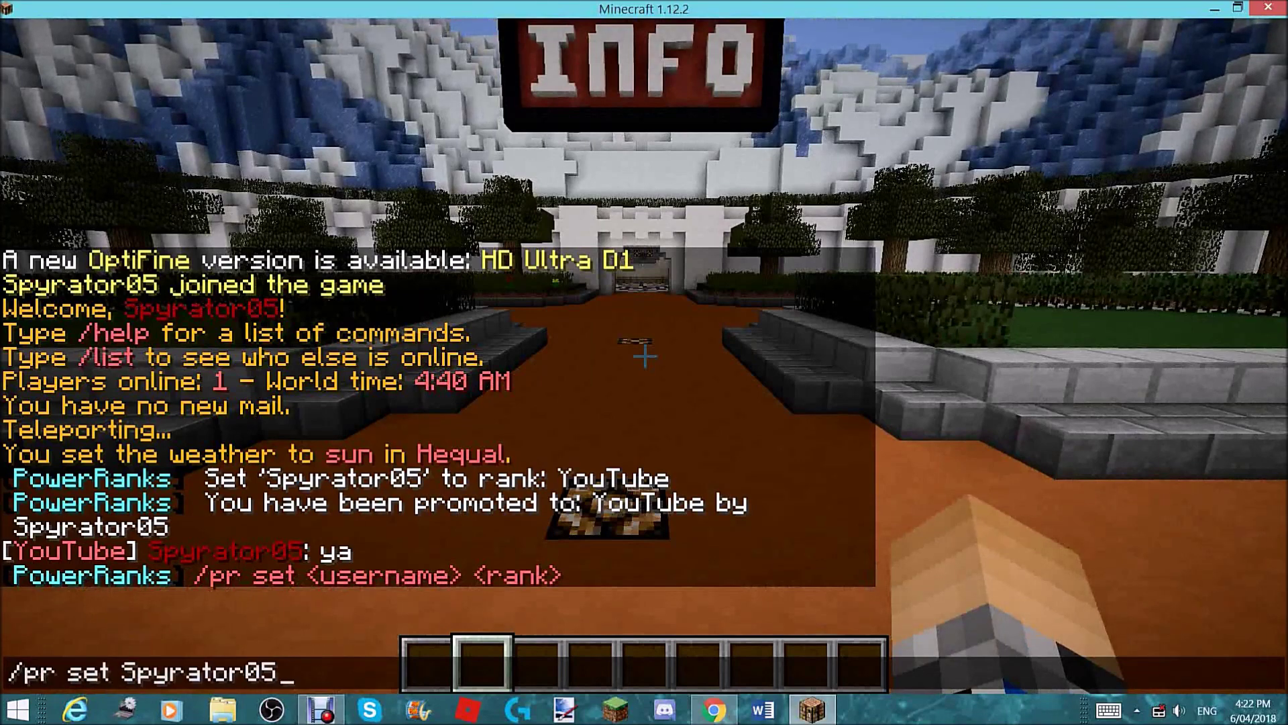
pyautogui.write(' Traine')
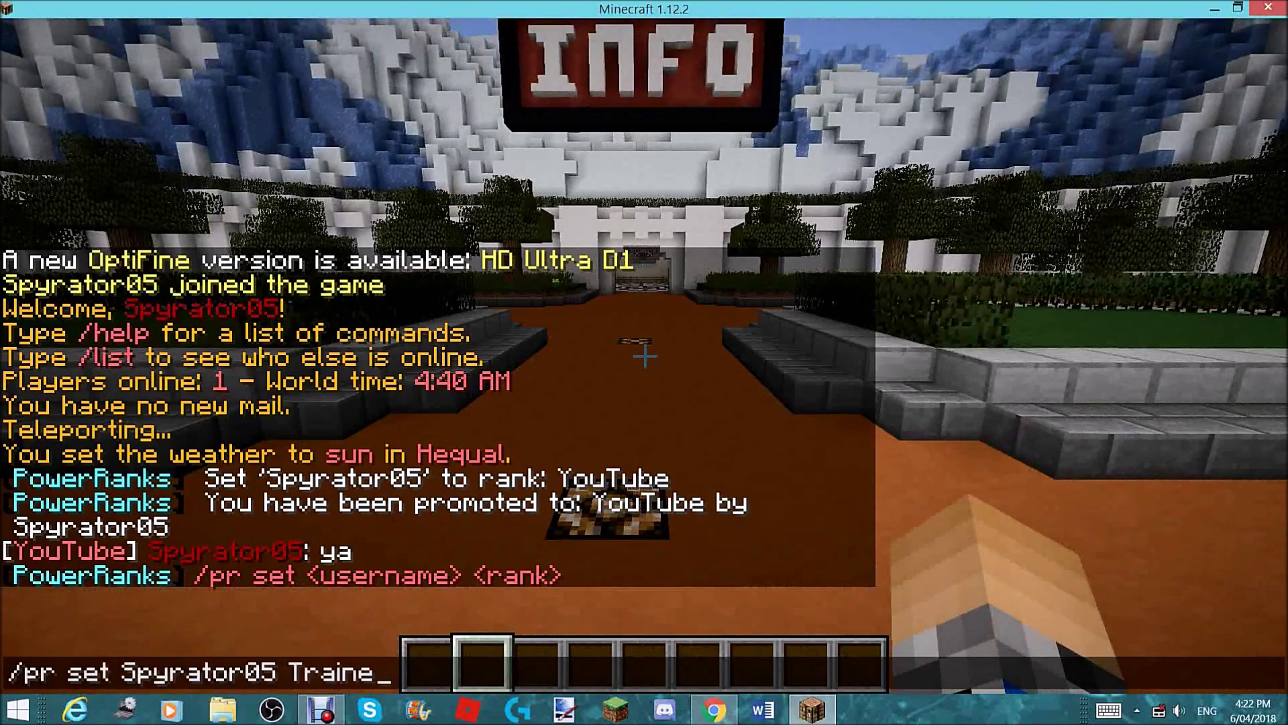
pyautogui.write('e')
pyautogui.press('Return')
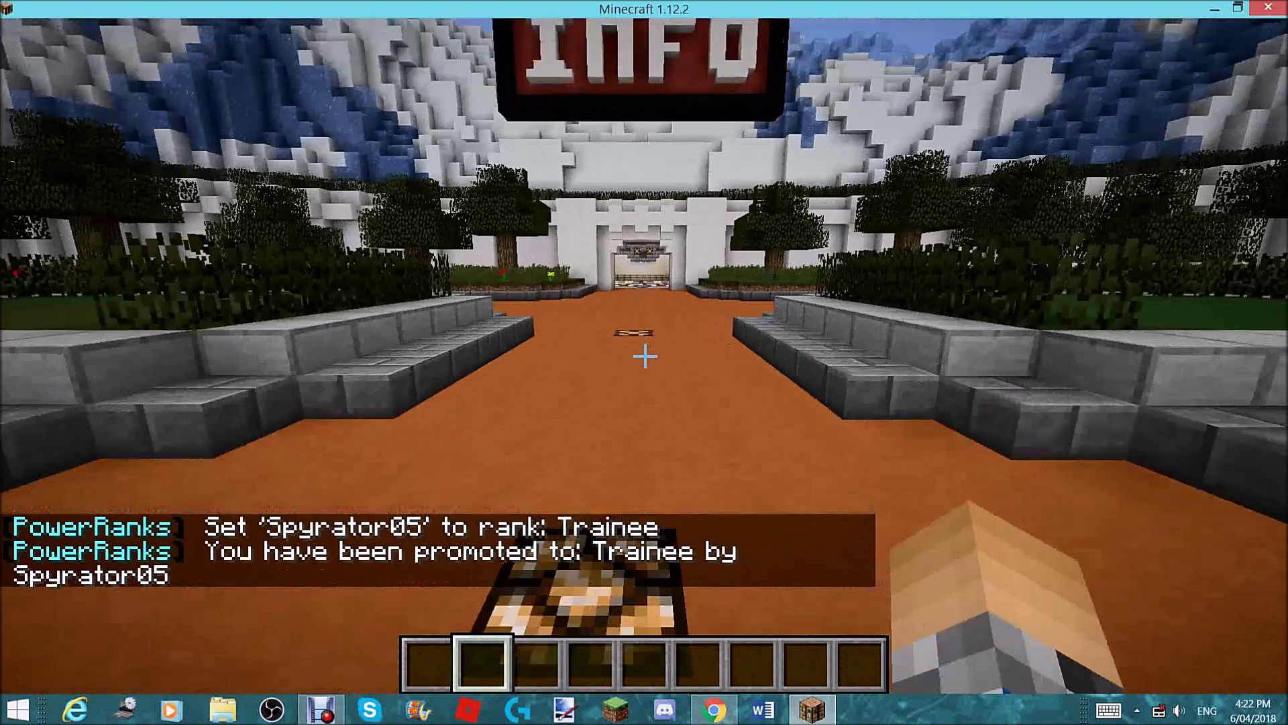
pyautogui.write('tok')
pyautogui.press('Return')
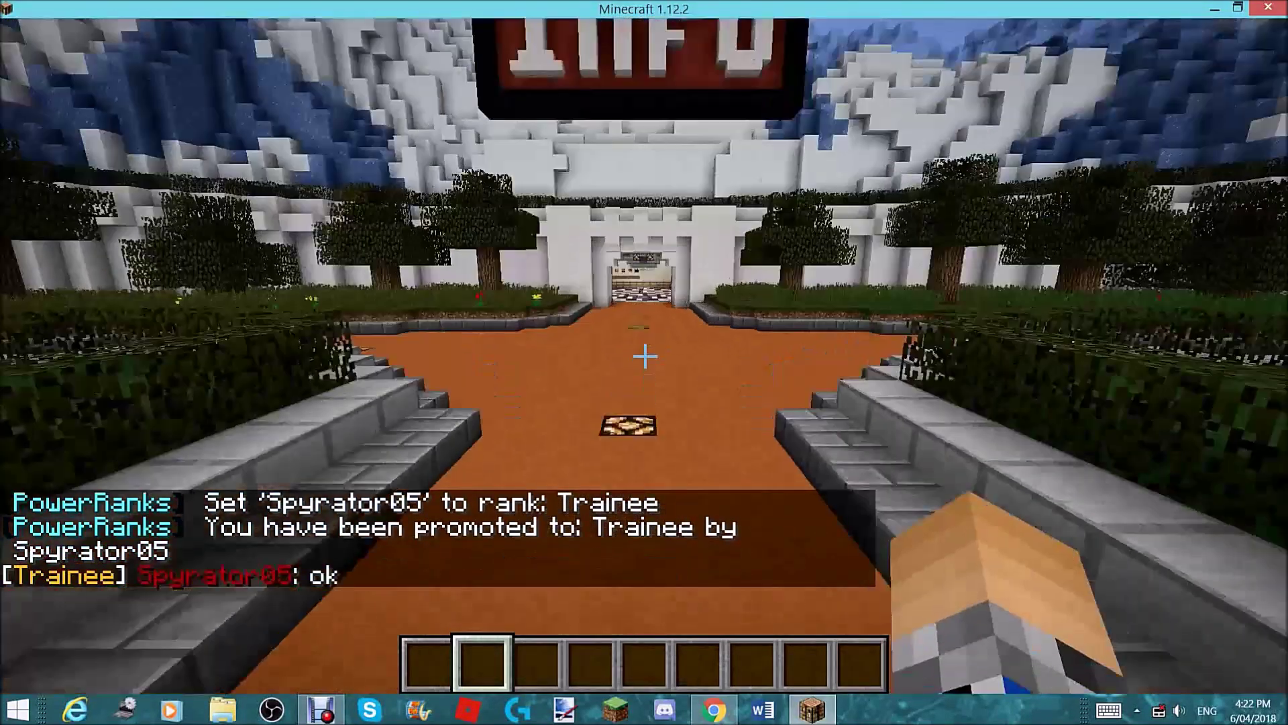
pyautogui.press('t')
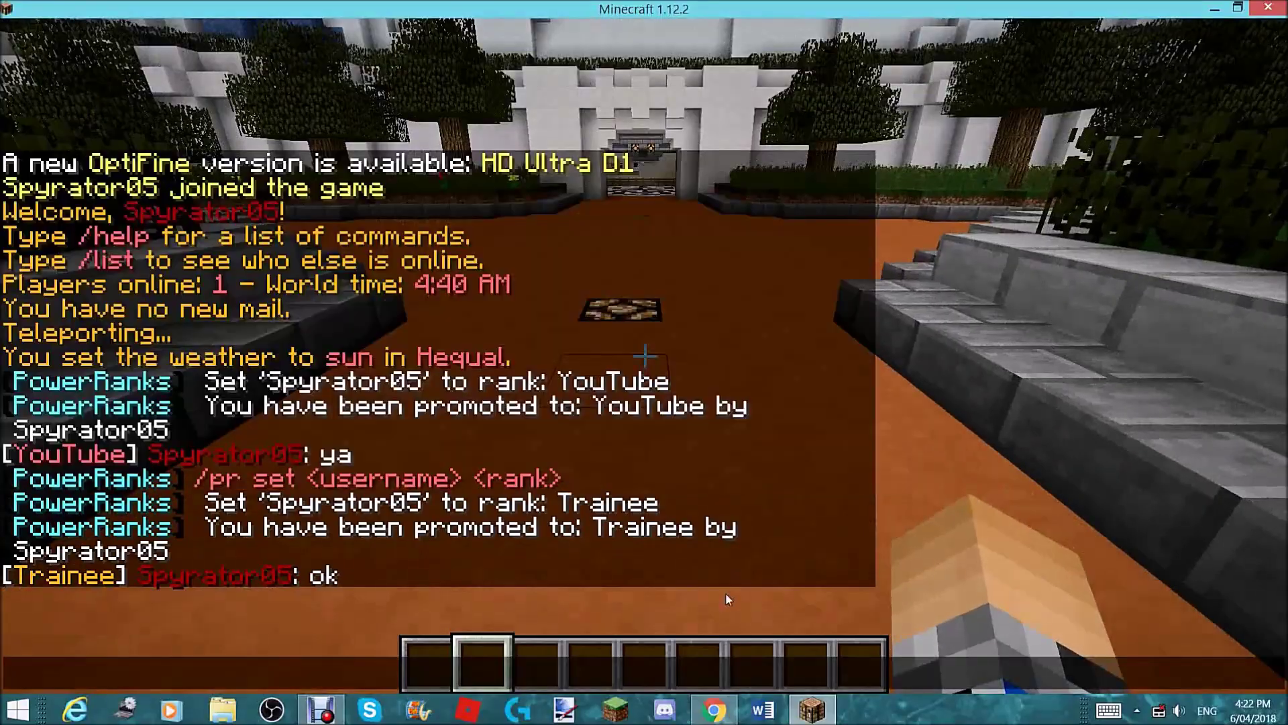
# Open plugins > PowerRanks > Ranks > Ranks.yml in the file manager and select the Member block
pyautogui.click(714, 709)
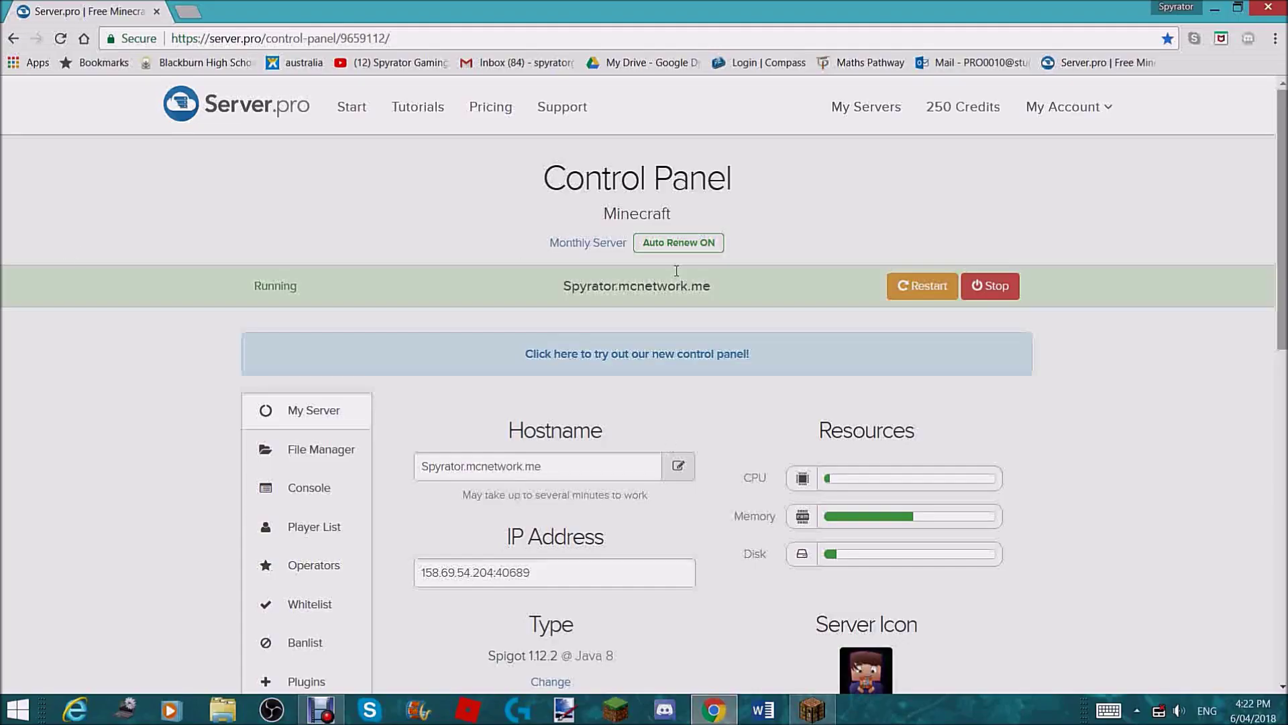
pyautogui.click(337, 460)
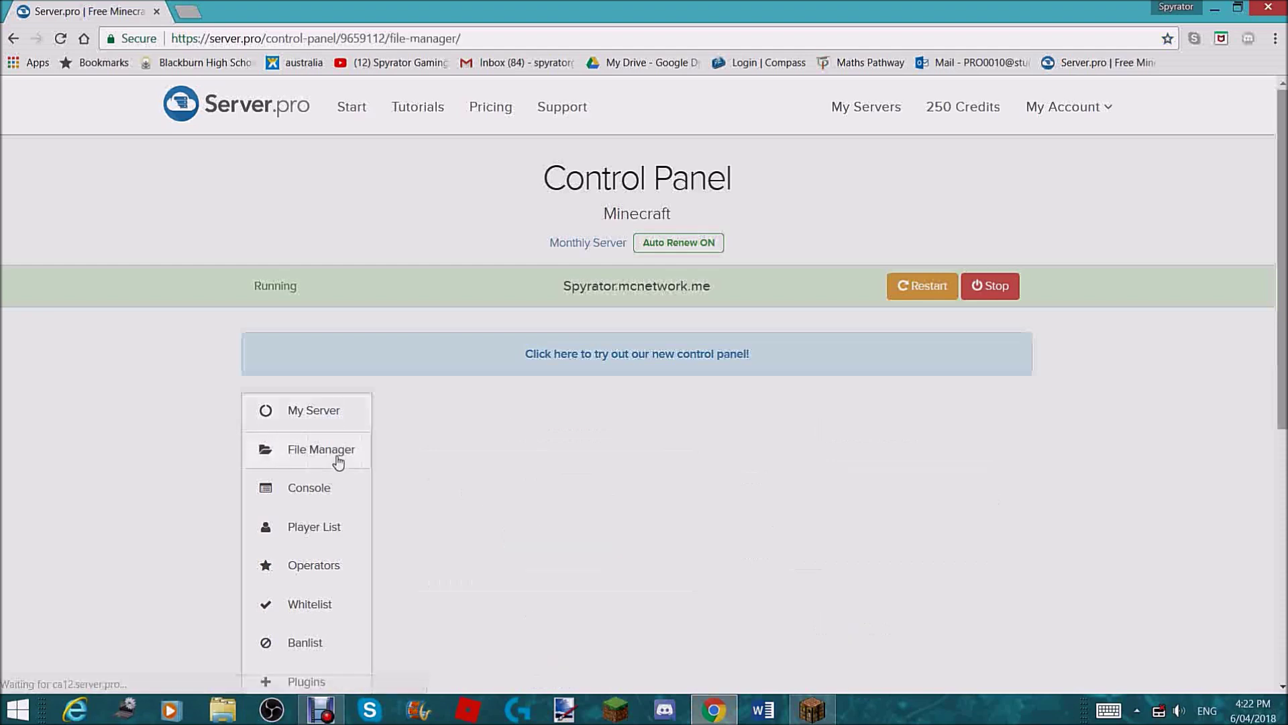
pyautogui.scroll(-1, 500, 390)
pyautogui.scroll(-1, 532, 372)
pyautogui.scroll(-1, 550, 369)
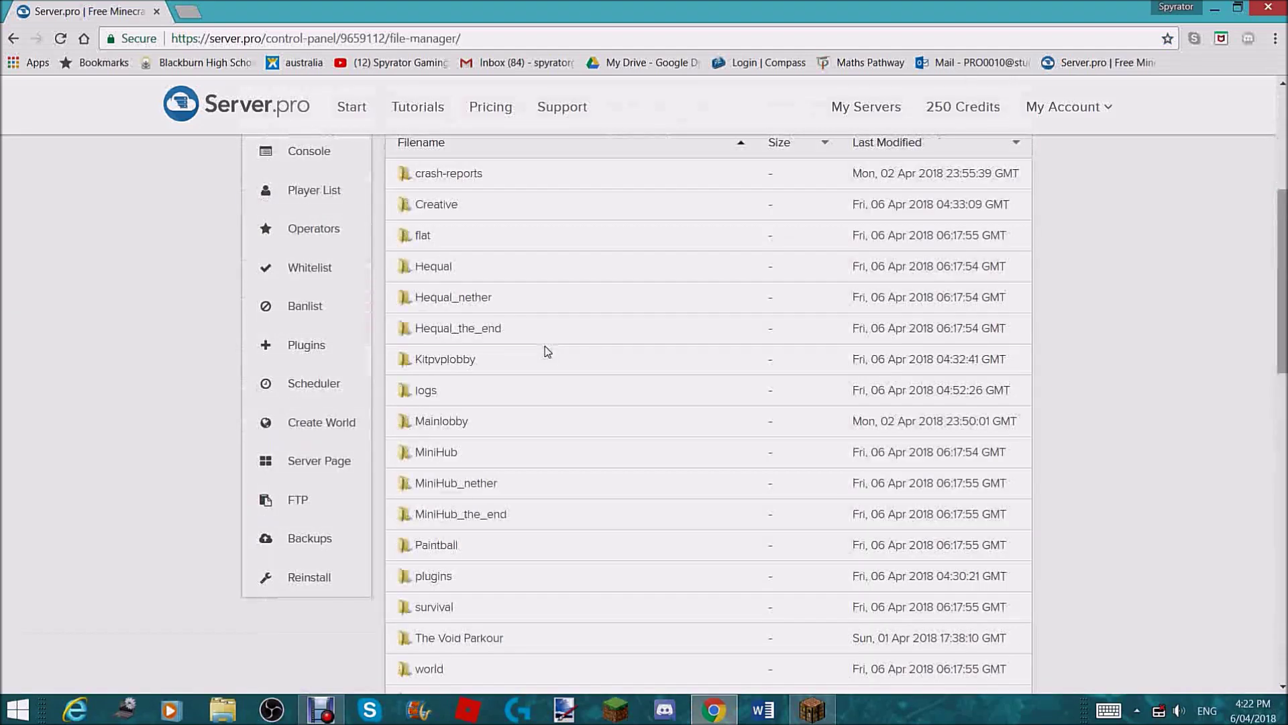
pyautogui.scroll(-1, 522, 449)
pyautogui.click(433, 493)
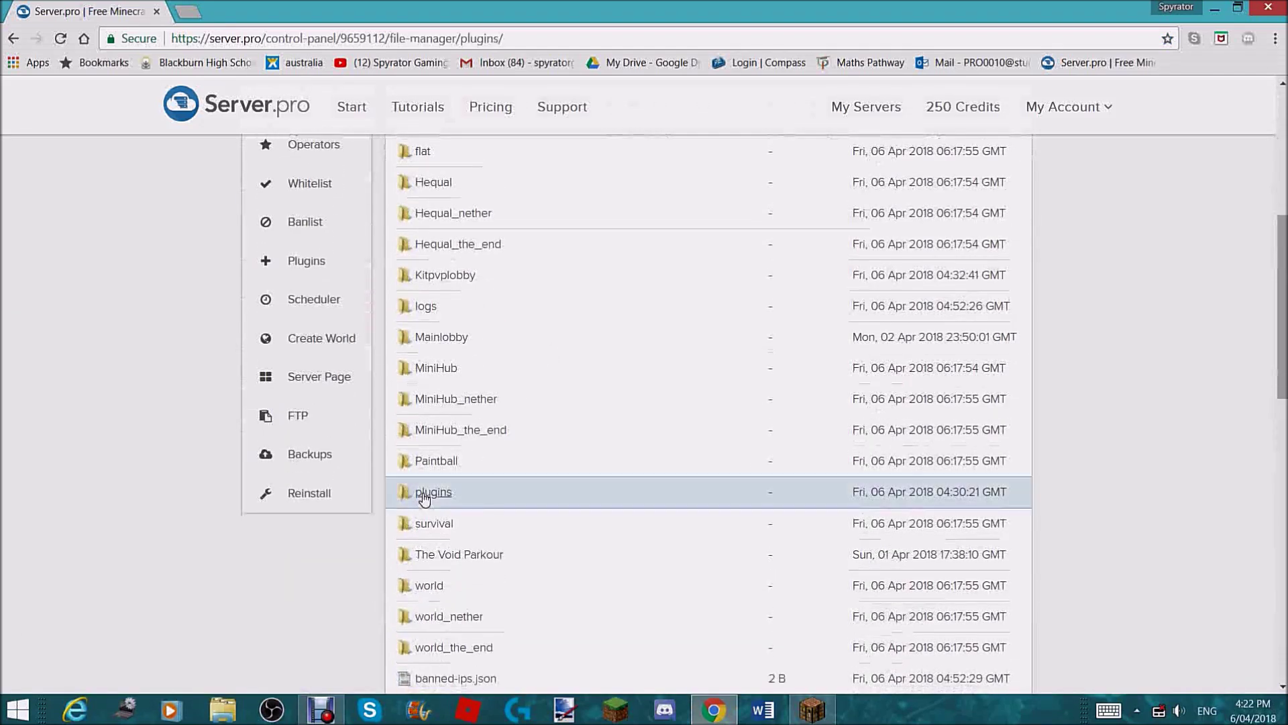
pyautogui.scroll(-2, 433, 469)
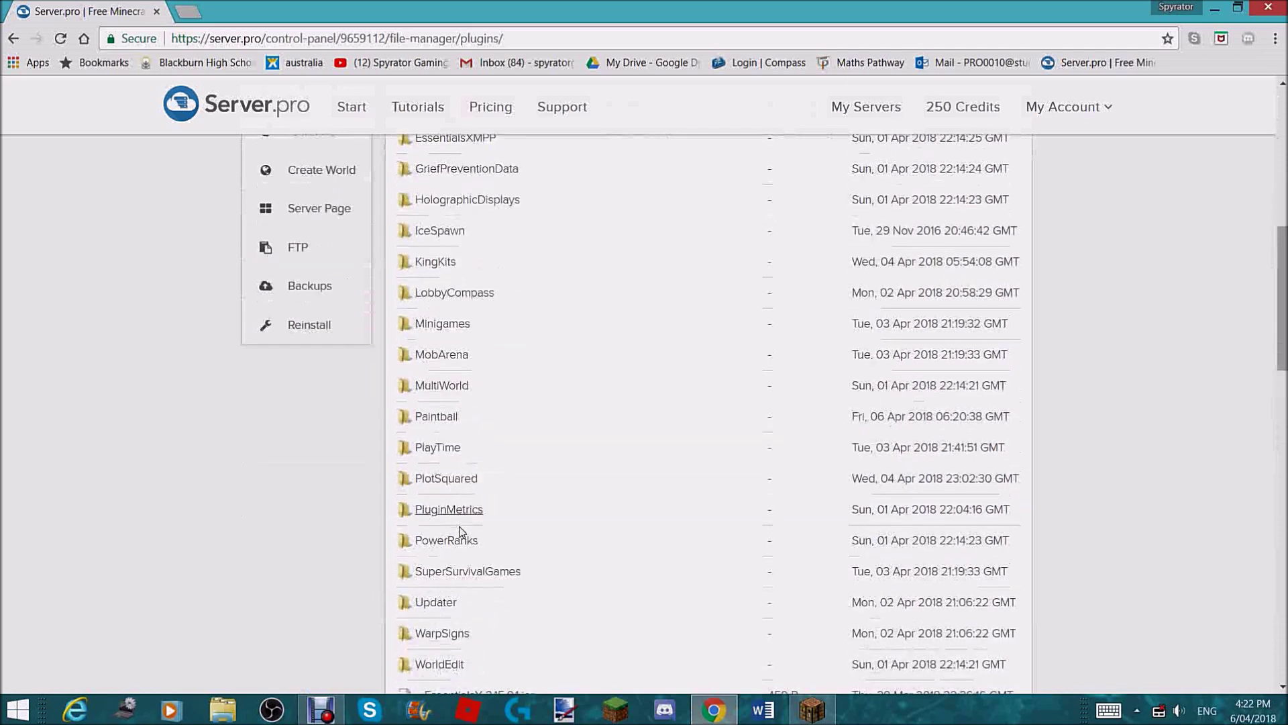
pyautogui.click(452, 546)
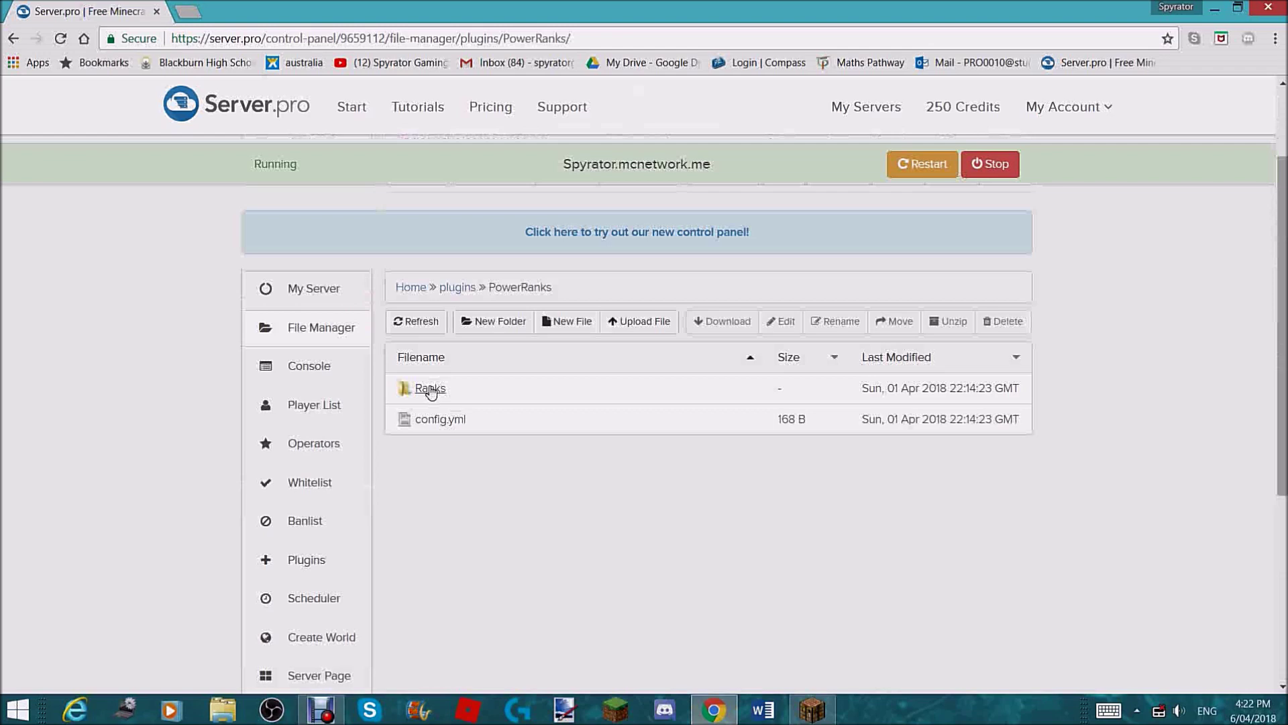
pyautogui.click(430, 389)
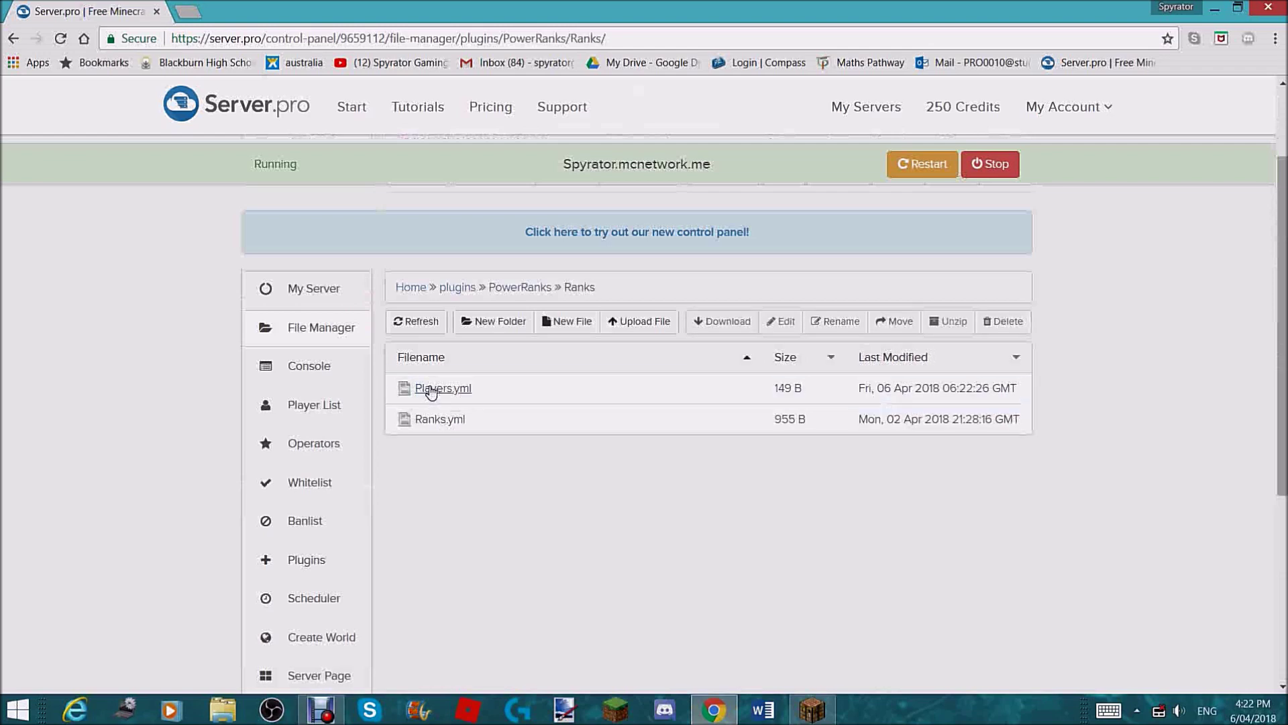
pyautogui.click(453, 422)
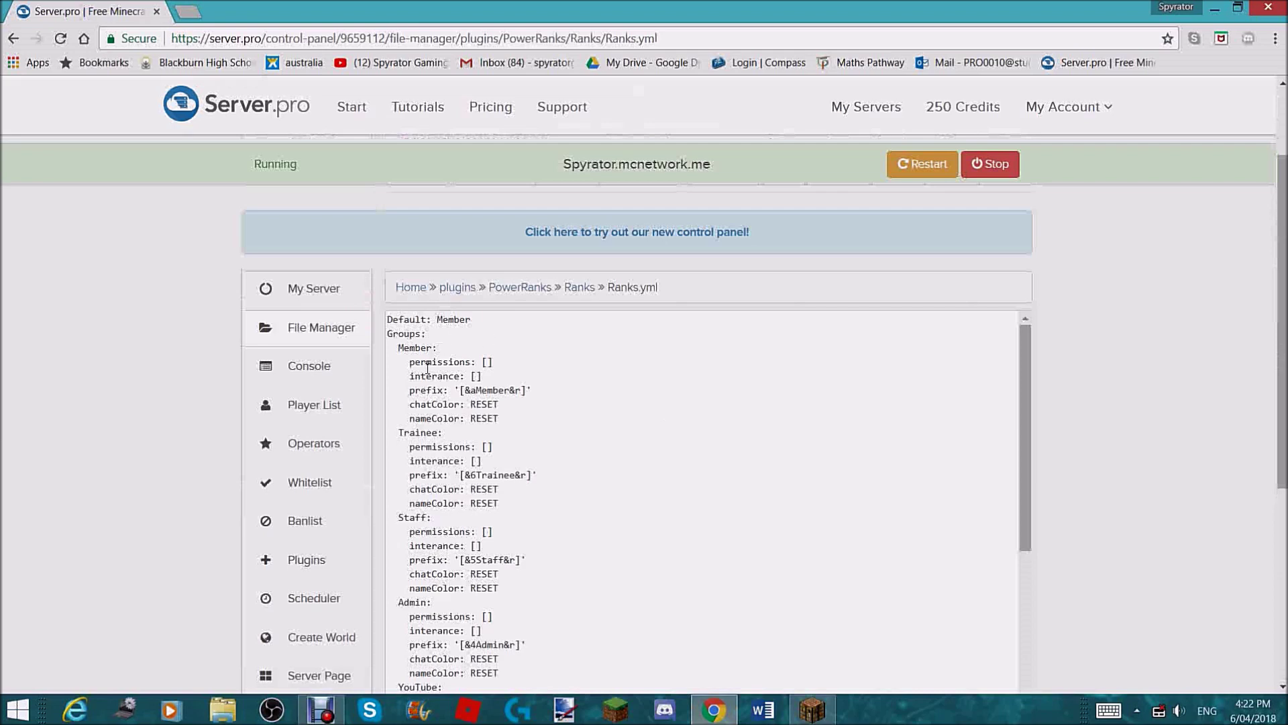
pyautogui.scroll(-3, 432, 381)
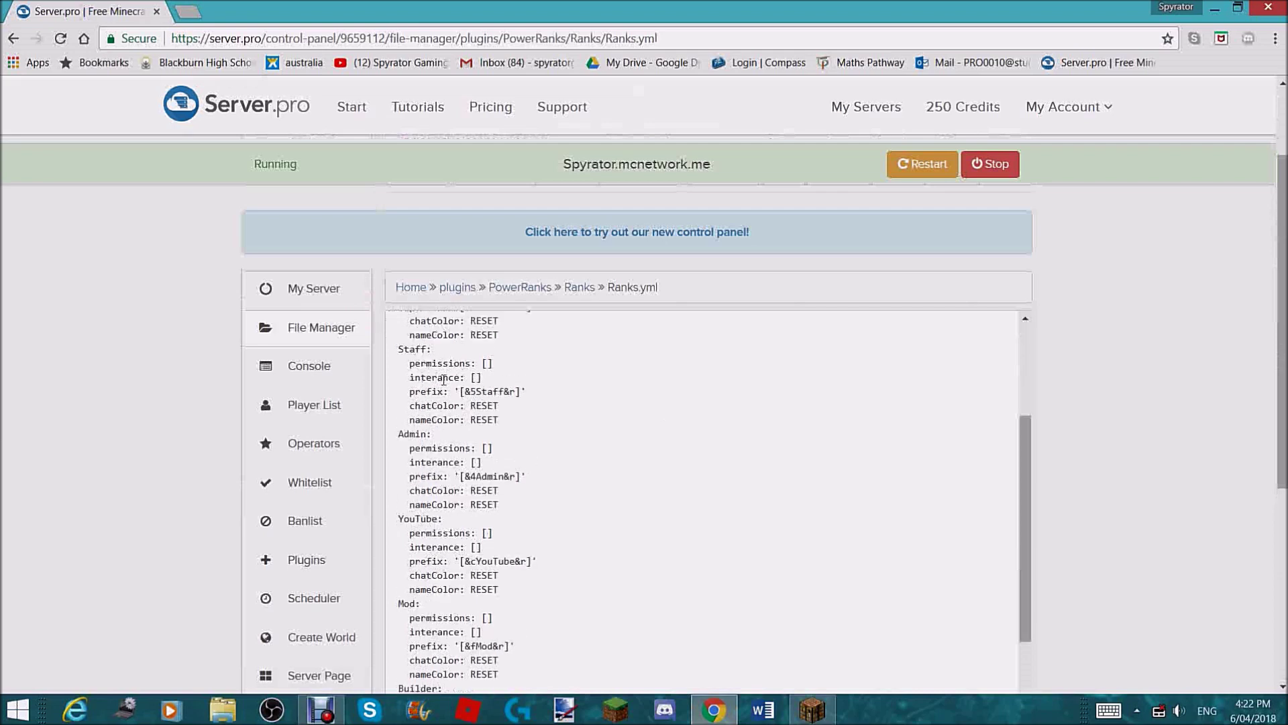
pyautogui.scroll(-2, 444, 379)
pyautogui.scroll(-1, 449, 394)
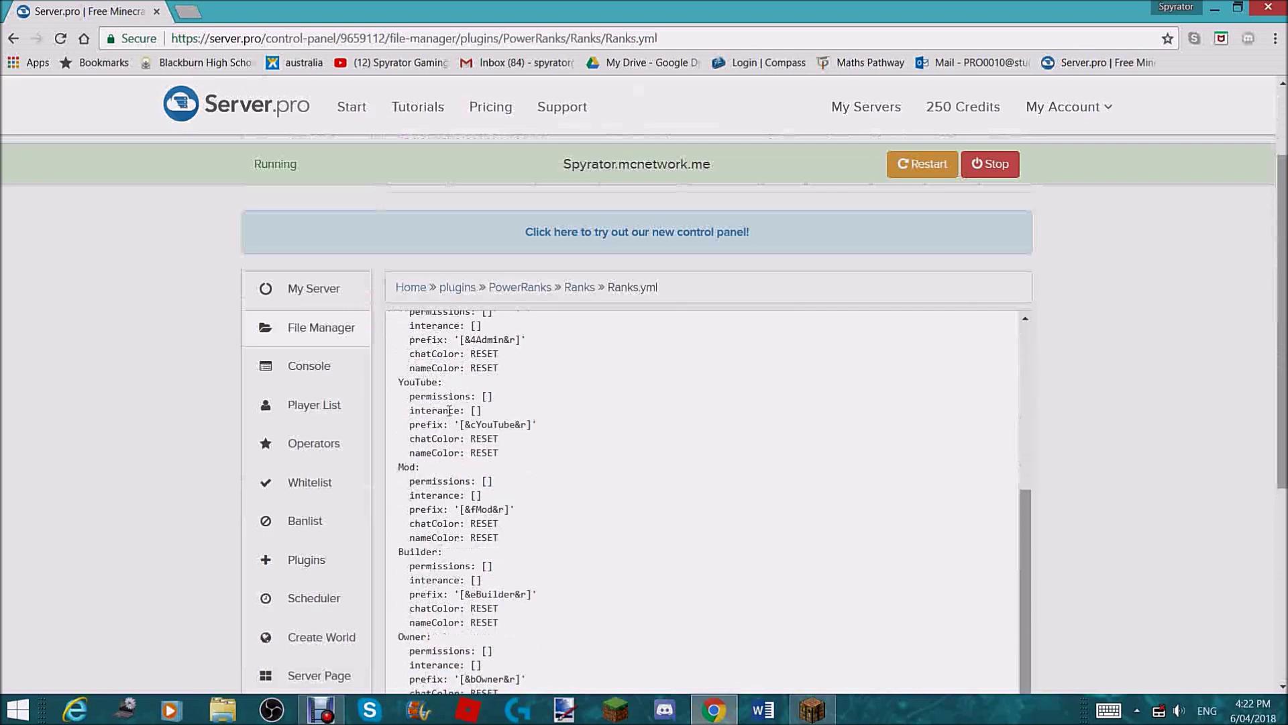
pyautogui.scroll(-2, 451, 412)
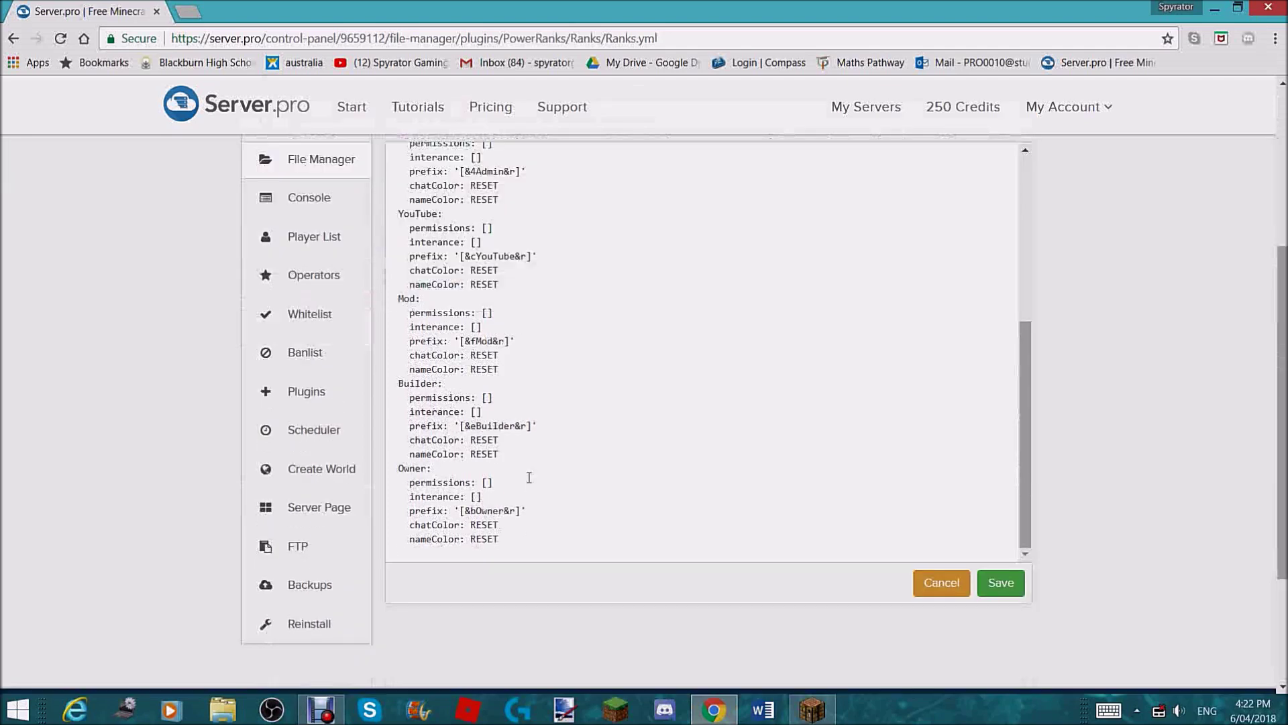
pyautogui.scroll(3, 529, 472)
pyautogui.scroll(2, 527, 463)
pyautogui.scroll(3, 488, 445)
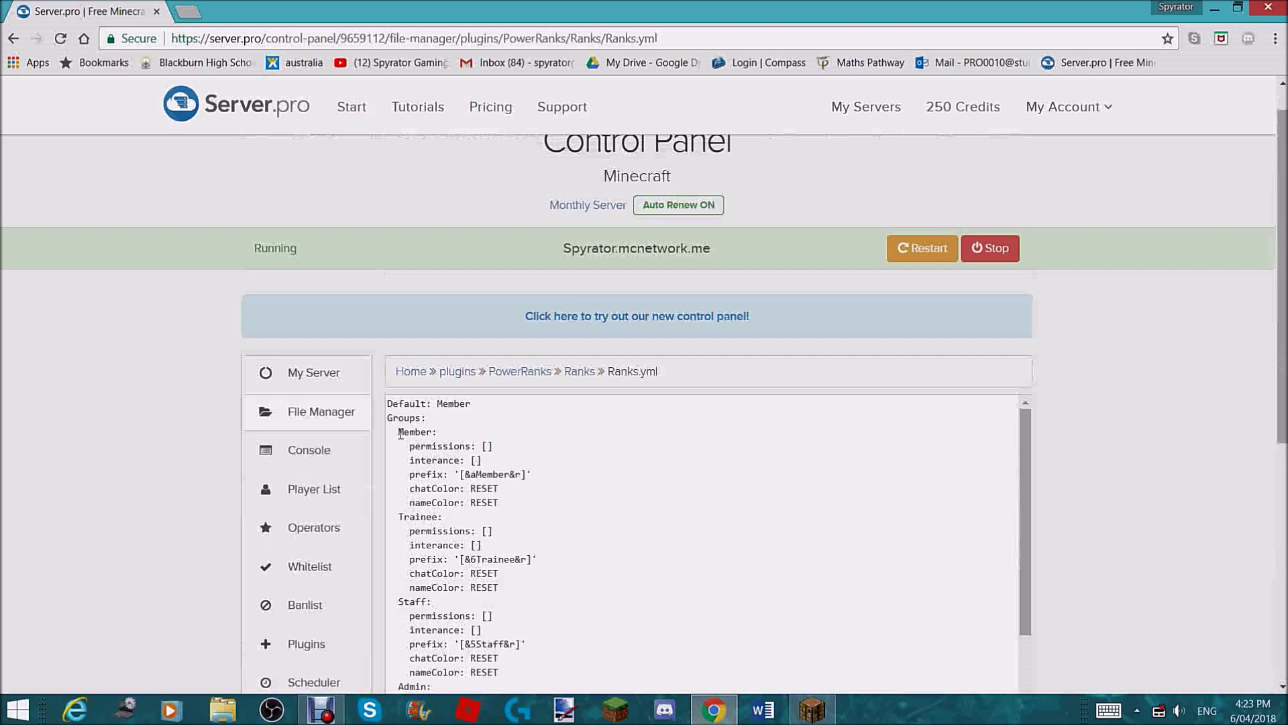
pyautogui.moveTo(399, 431); pyautogui.dragTo(502, 505)
pyautogui.hotkey('ctrl', 'c')
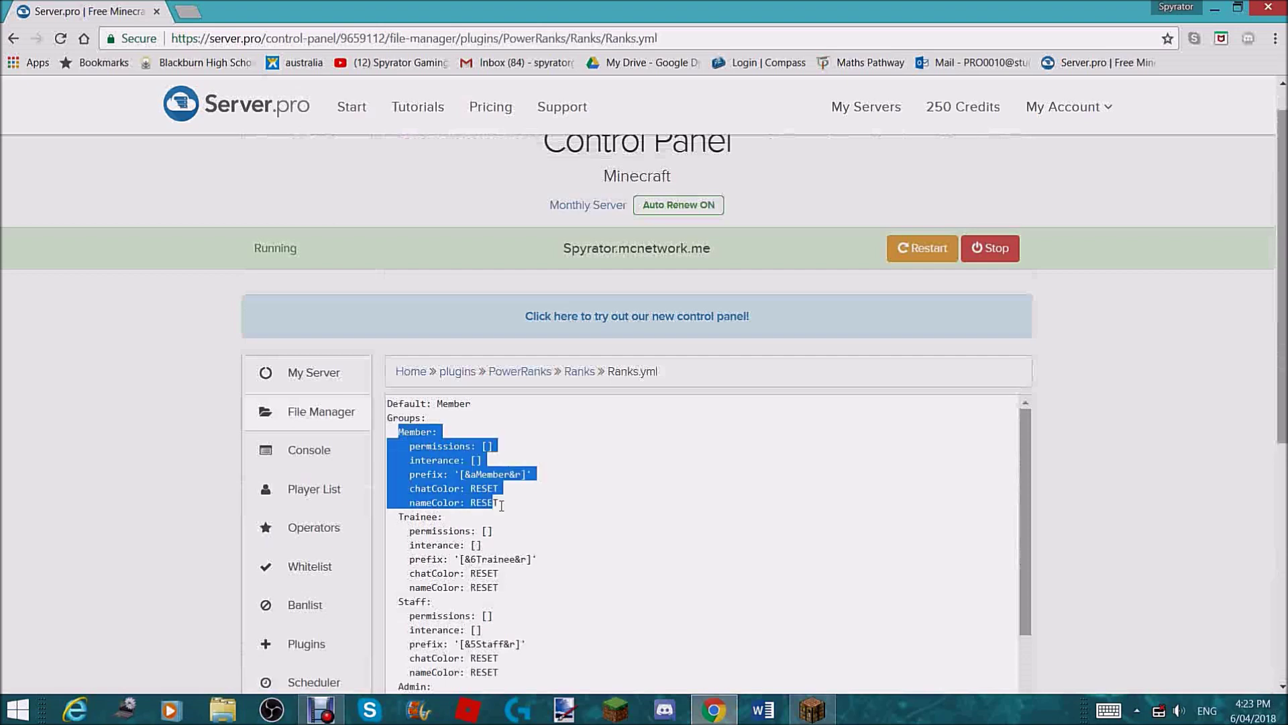
# Paste a copy of the Member block under Groups: and rename it MVP+
pyautogui.click(441, 419)
pyautogui.press('Return')
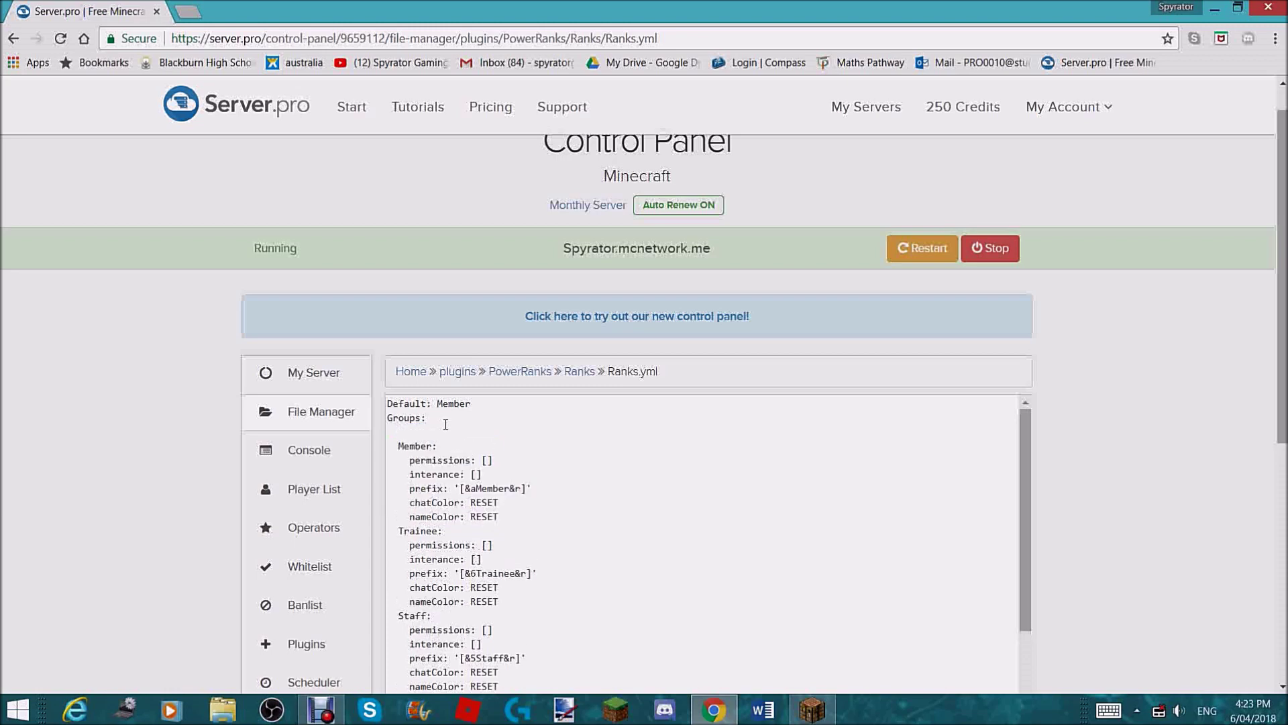
pyautogui.hotkey('ctrl', 'v')
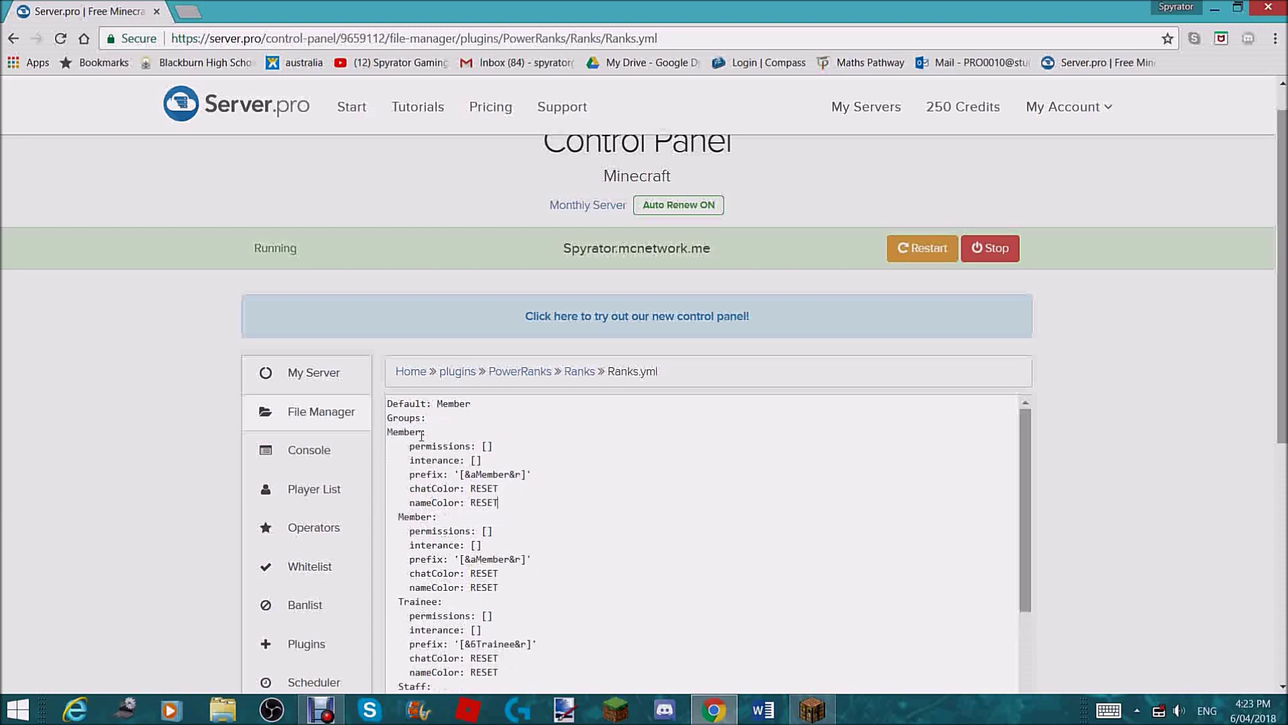
pyautogui.moveTo(421, 433); pyautogui.dragTo(388, 433)
pyautogui.press('BackSpace')
# Fix the MVP+ indentation, set its prefix to [&aMVP+&r], and save Ranks.yml
pyautogui.click(387, 433)
pyautogui.press('BackSpace')
pyautogui.moveTo(477, 475); pyautogui.dragTo(514, 479)
pyautogui.press('BackSpace')
pyautogui.write('MVP+')
pyautogui.scroll(-5, 664, 451)
pyautogui.scroll(-5, 684, 466)
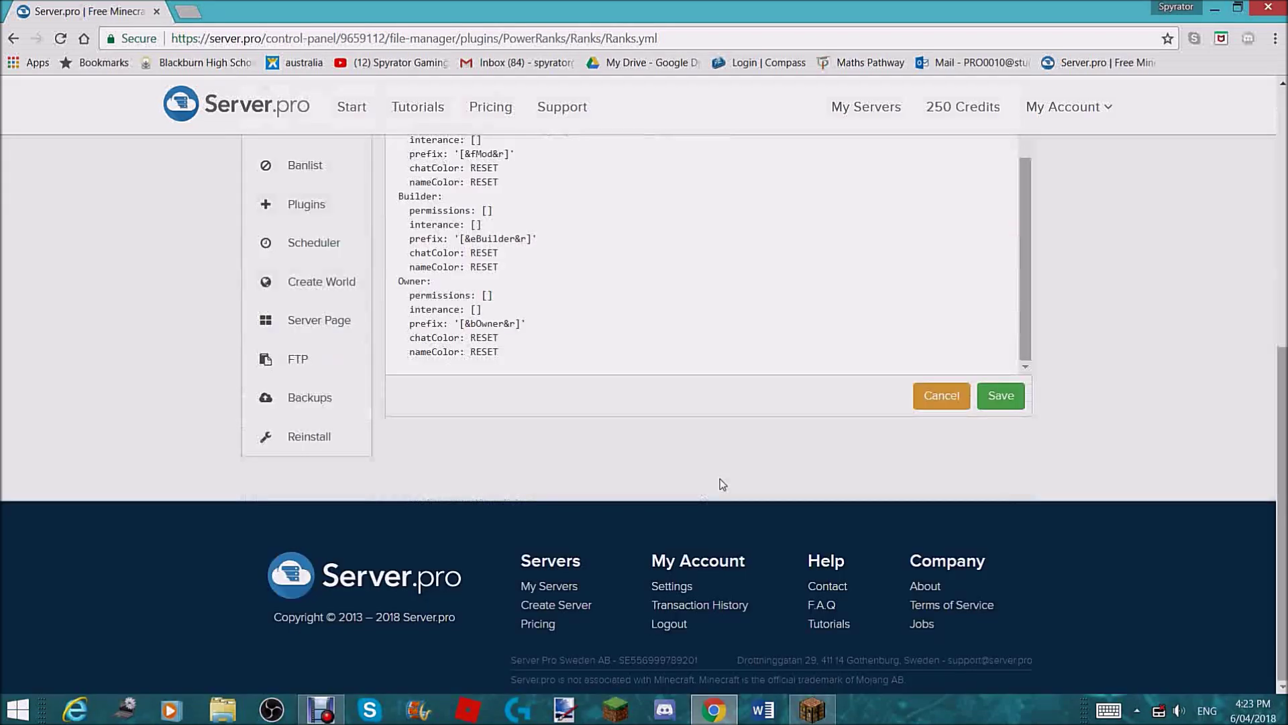
pyautogui.click(1003, 396)
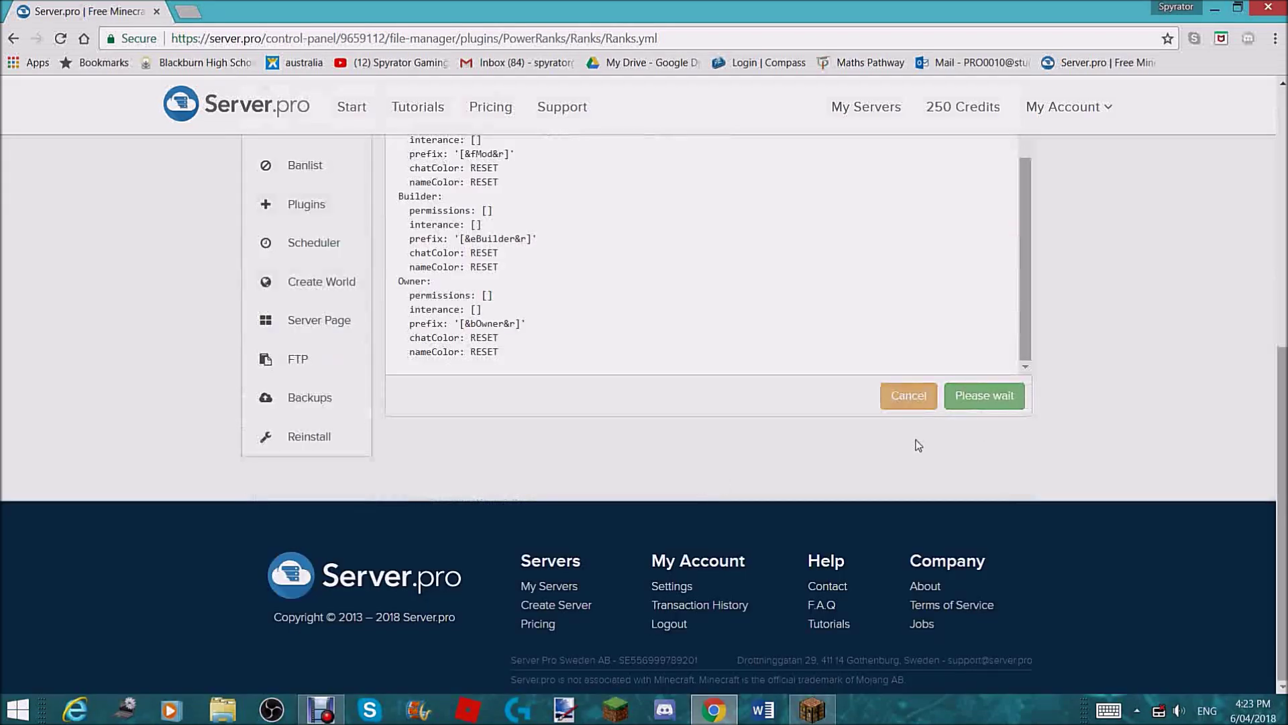
# Back in Minecraft, set the player's rank to MVP+ with /pr set
pyautogui.click(813, 709)
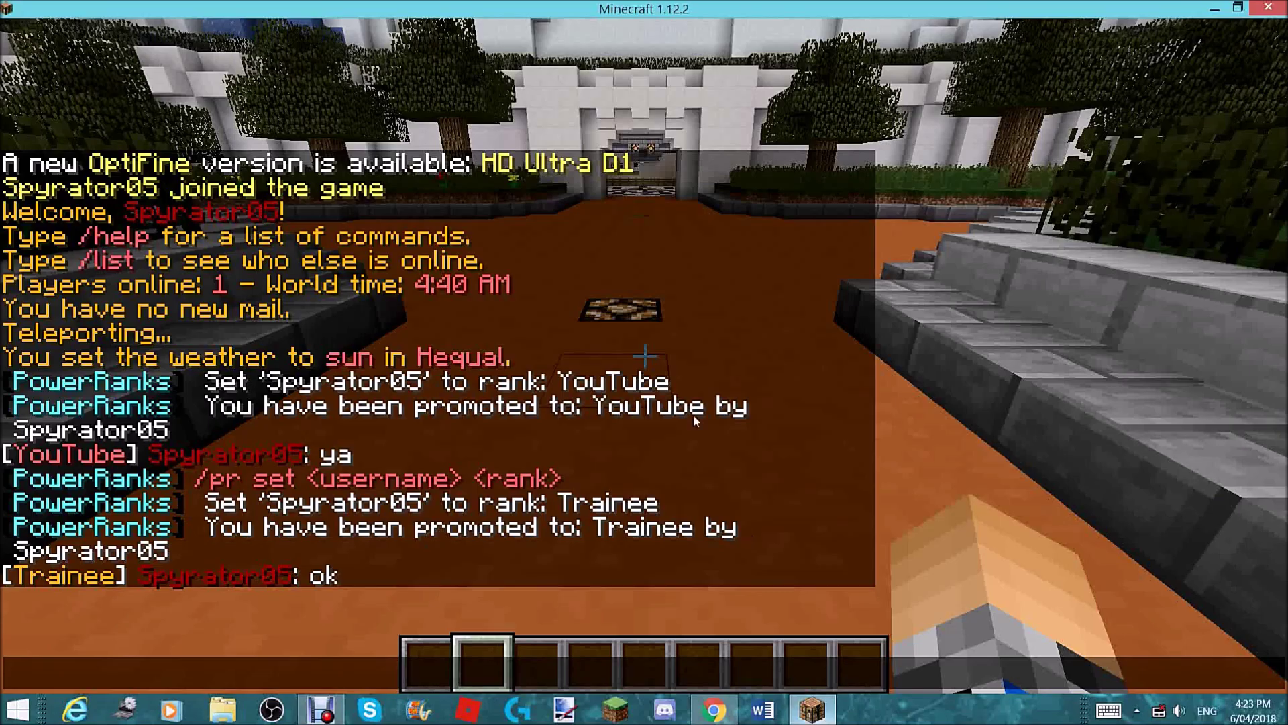
pyautogui.press('Escape')
pyautogui.write('/pr ')
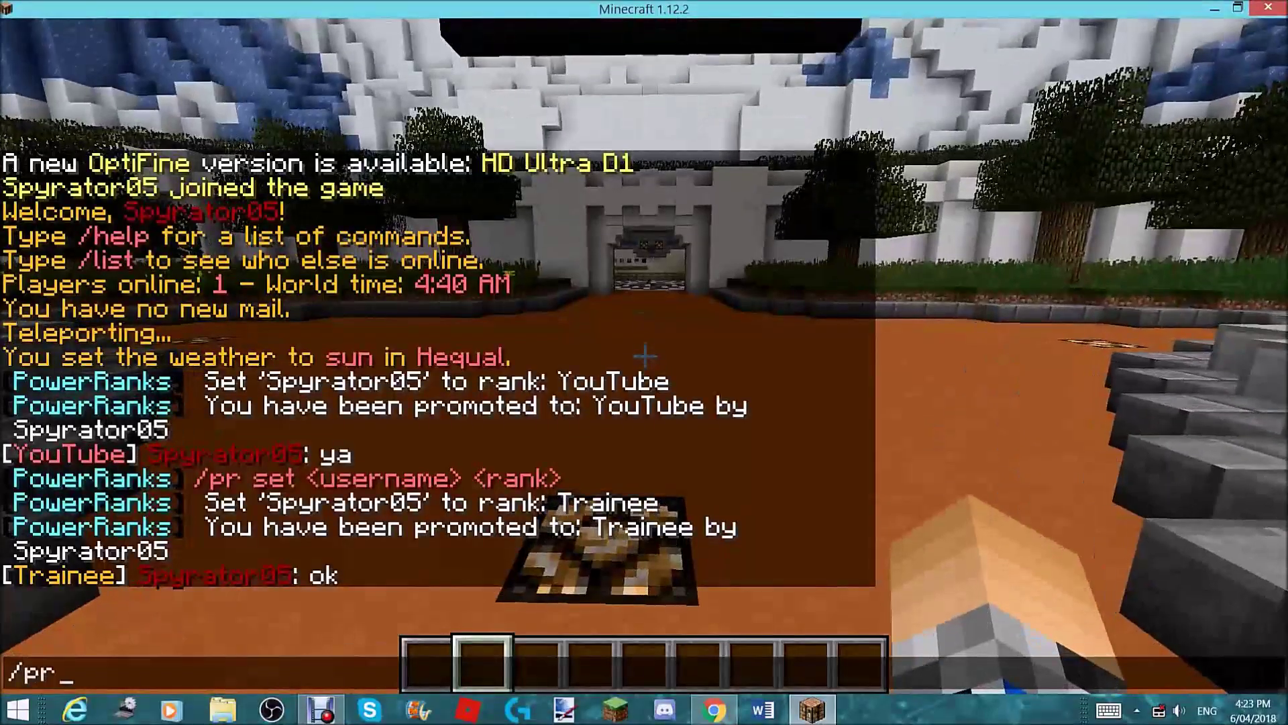
pyautogui.write('set s')
pyautogui.press('Tab')
pyautogui.write('M')
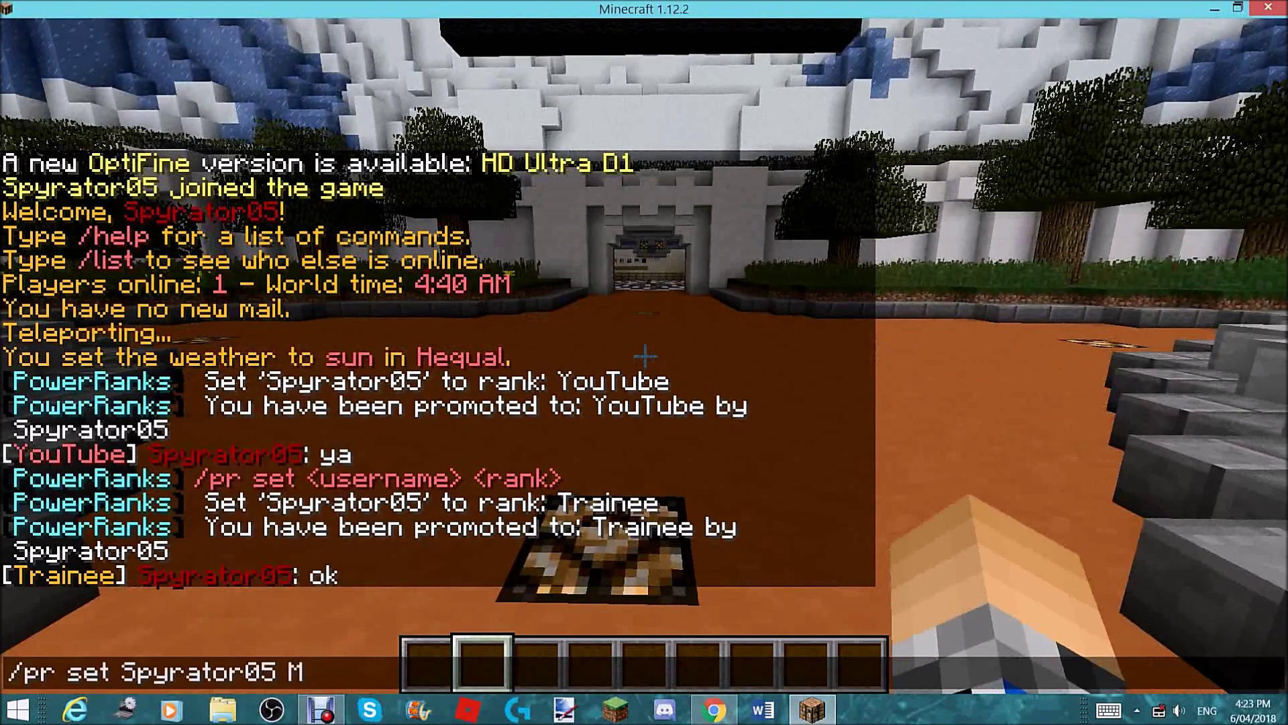
pyautogui.write('VP+')
pyautogui.press('Return')
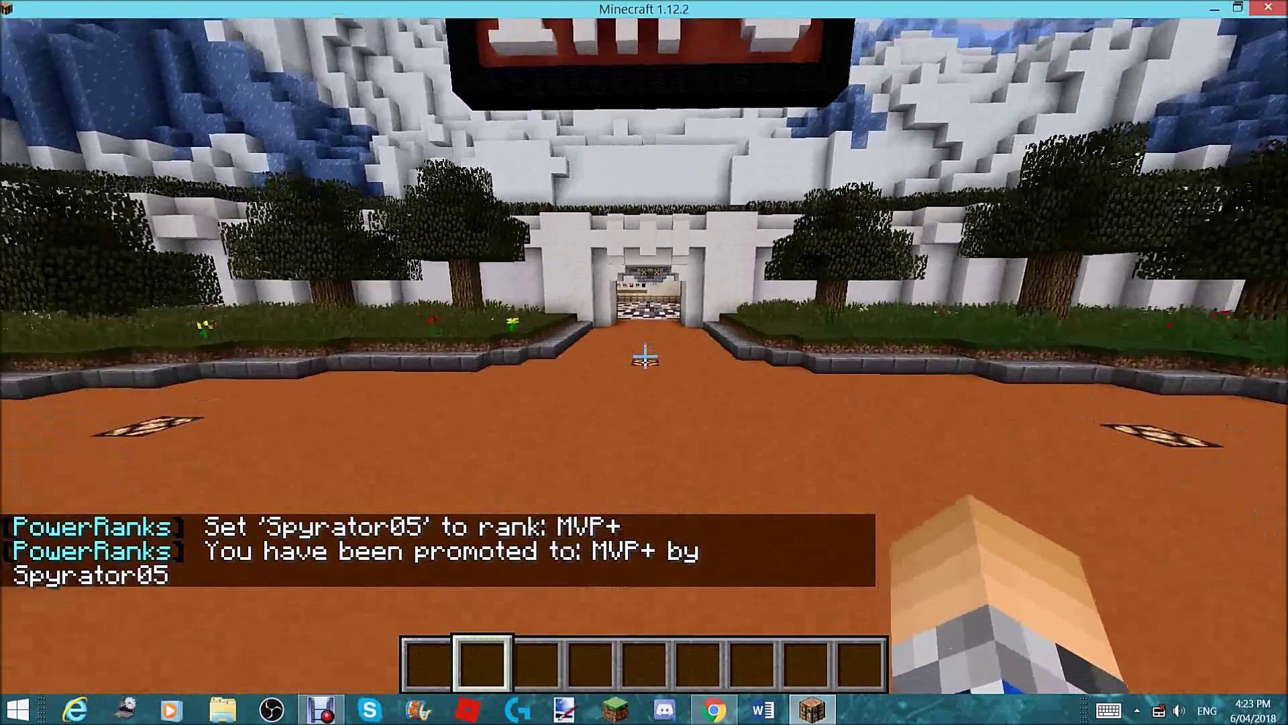
# Send an 'MVP+' chat message to check the new [MVP+] prefix
pyautogui.press('t')
pyautogui.write('MV')
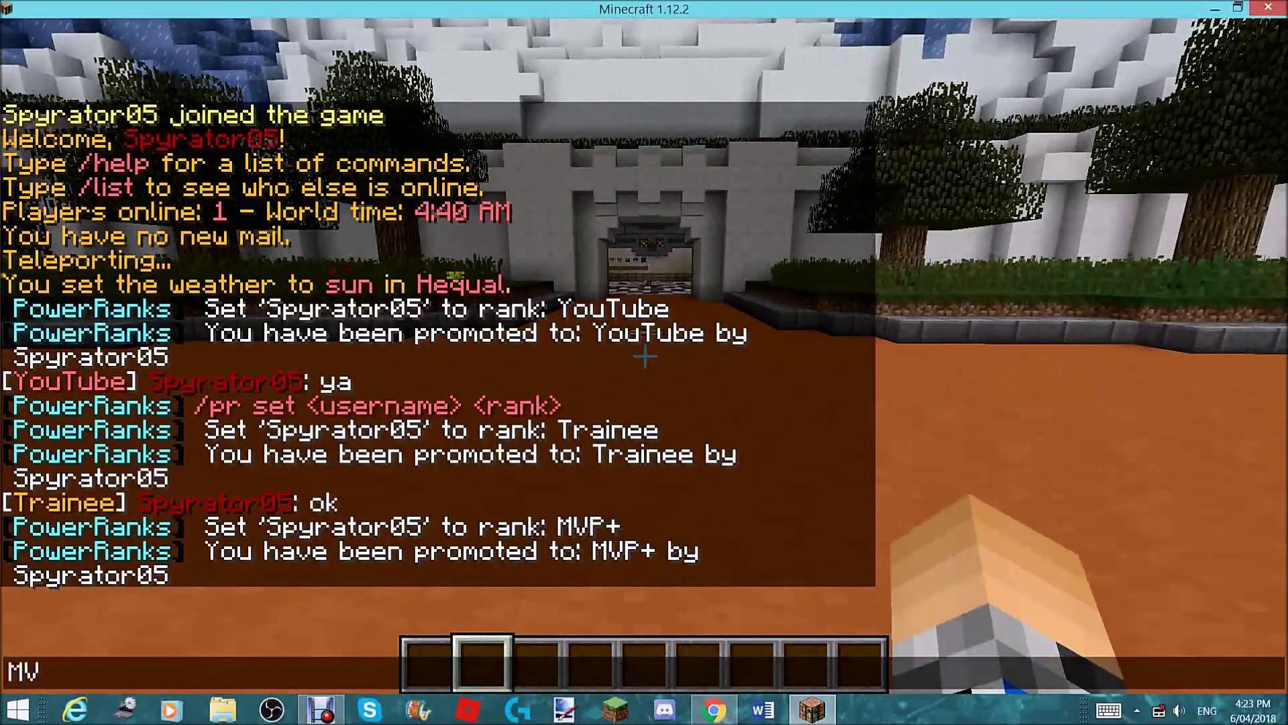
pyautogui.write('P+\\w')
pyautogui.press('BackSpace')
pyautogui.press('BackSpace')
pyautogui.press('Return')
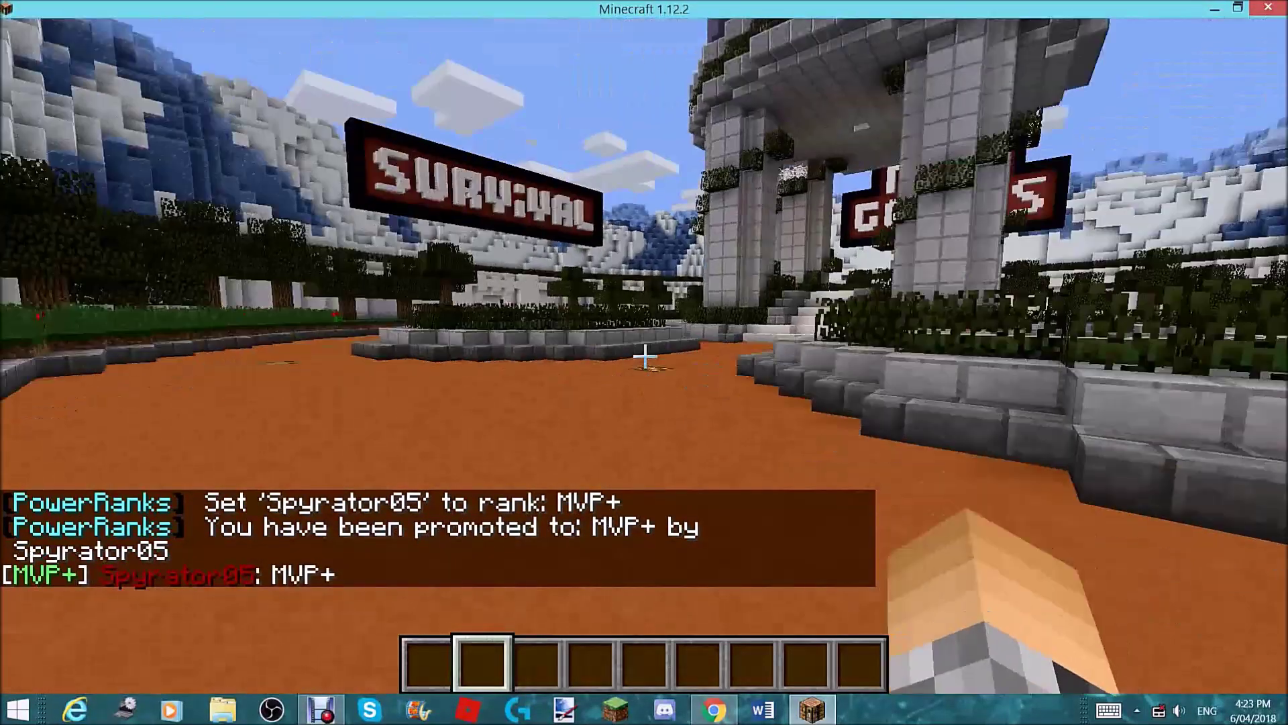
# Walk around in third-person view, then pause into the Game menu with a Sticky Keys prompt
pyautogui.press('F5')
pyautogui.press('F5')
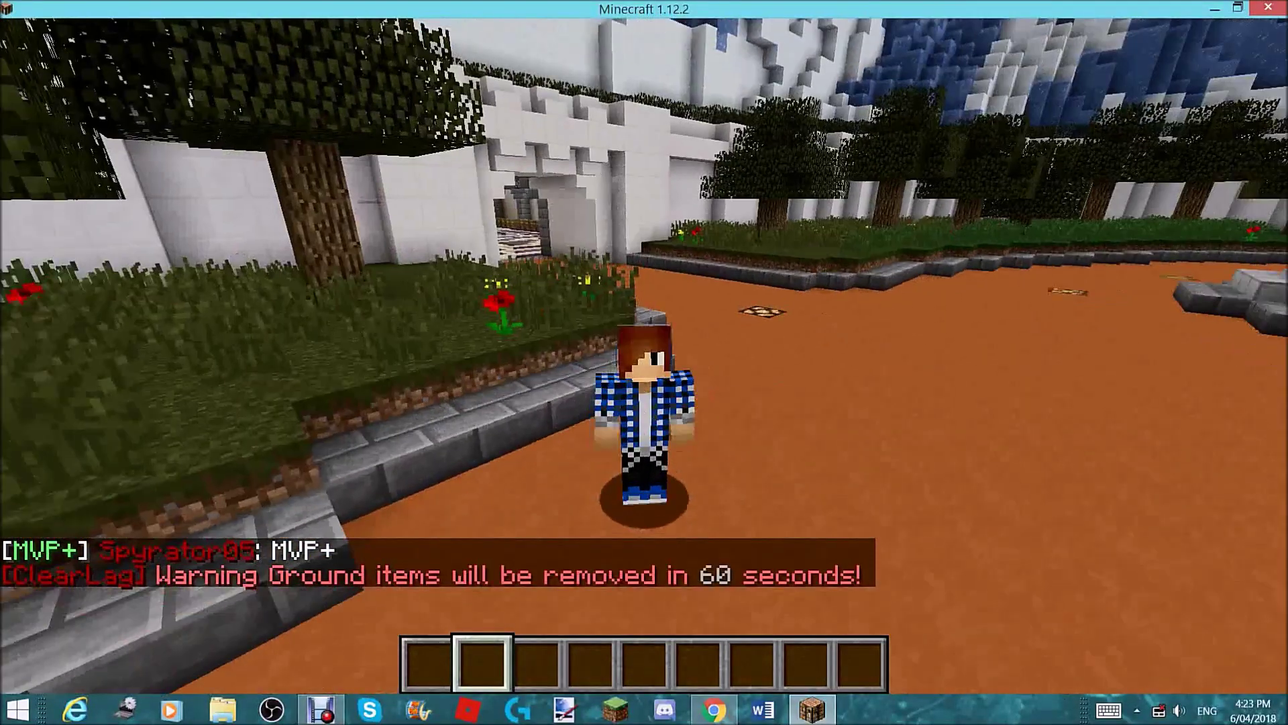
pyautogui.press('w')
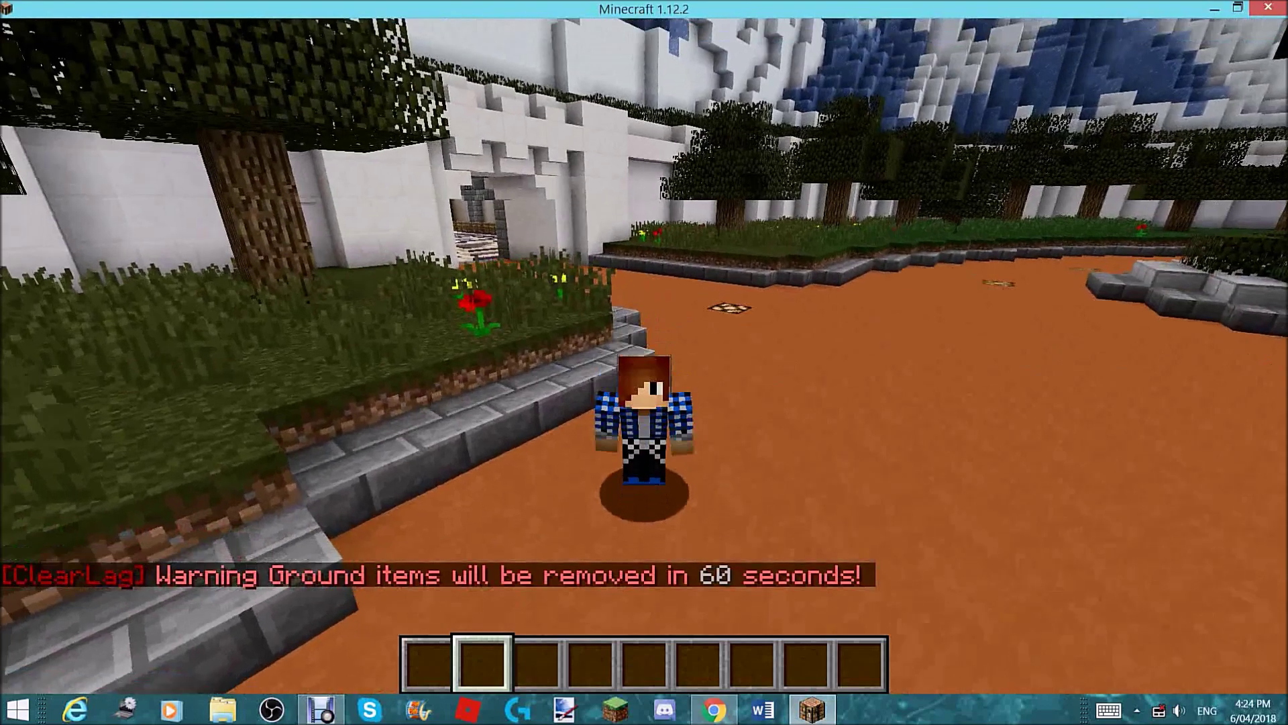
pyautogui.press('shift')
pyautogui.press('shift')
pyautogui.press('shift')
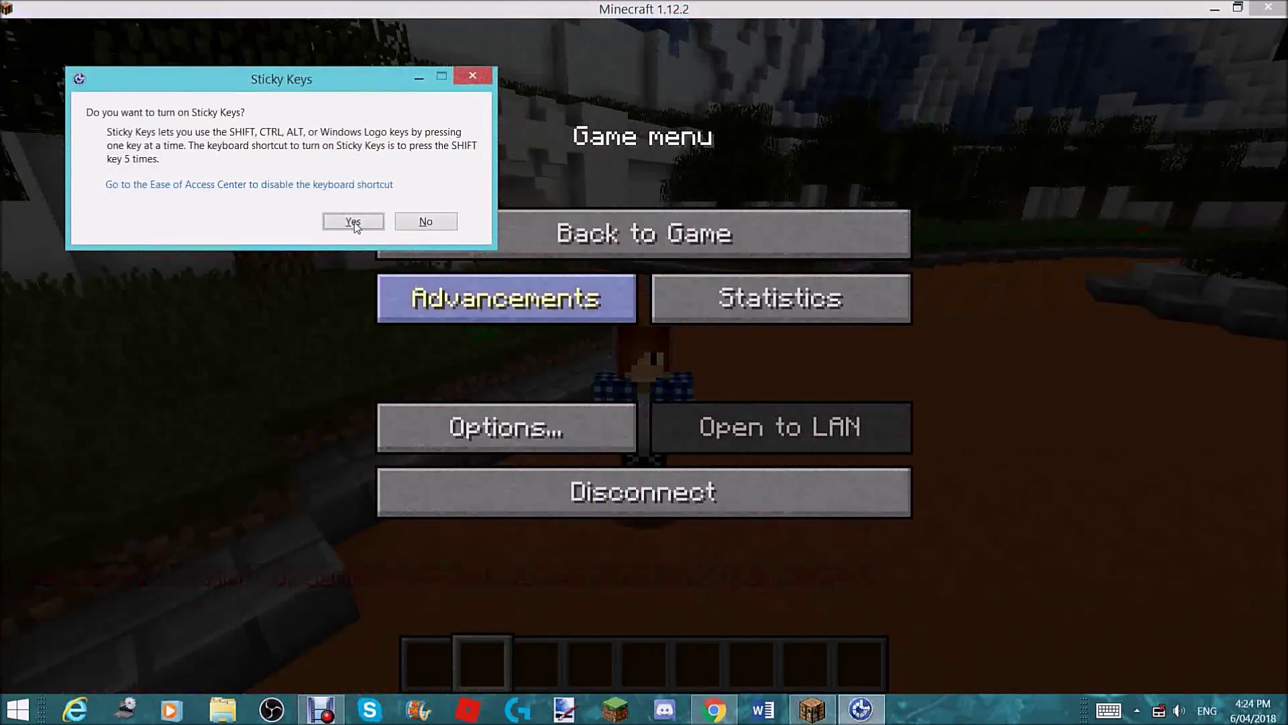